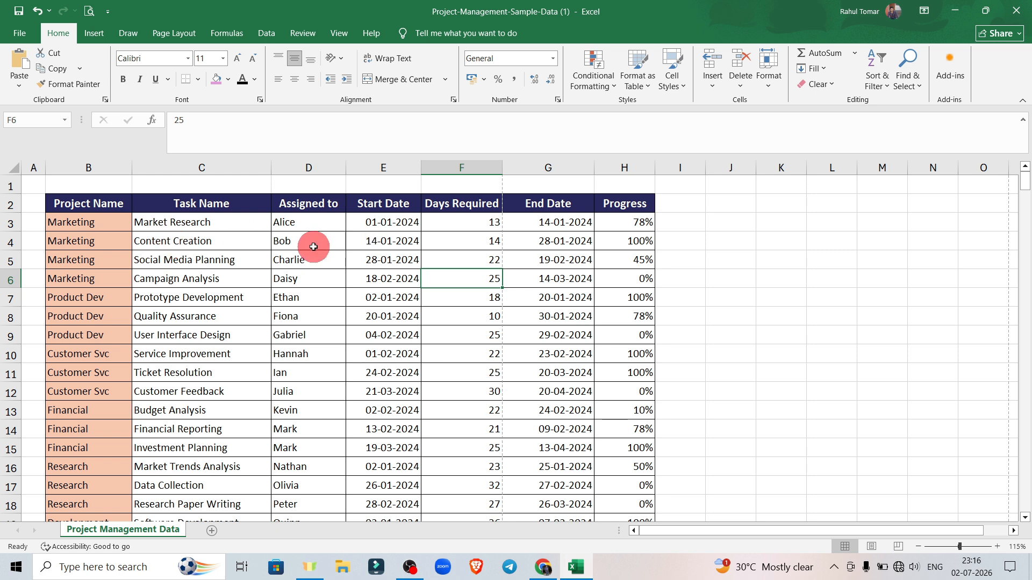
scroll(338, 296, down, 7)
scroll(338, 302, down, 4)
scroll(338, 302, up, 11)
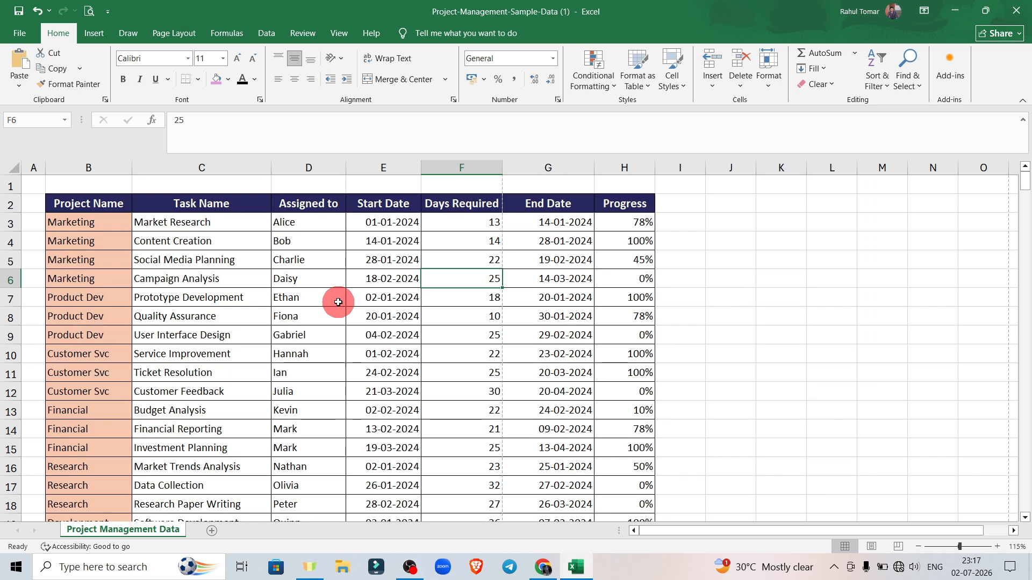
click(242, 257)
click(350, 263)
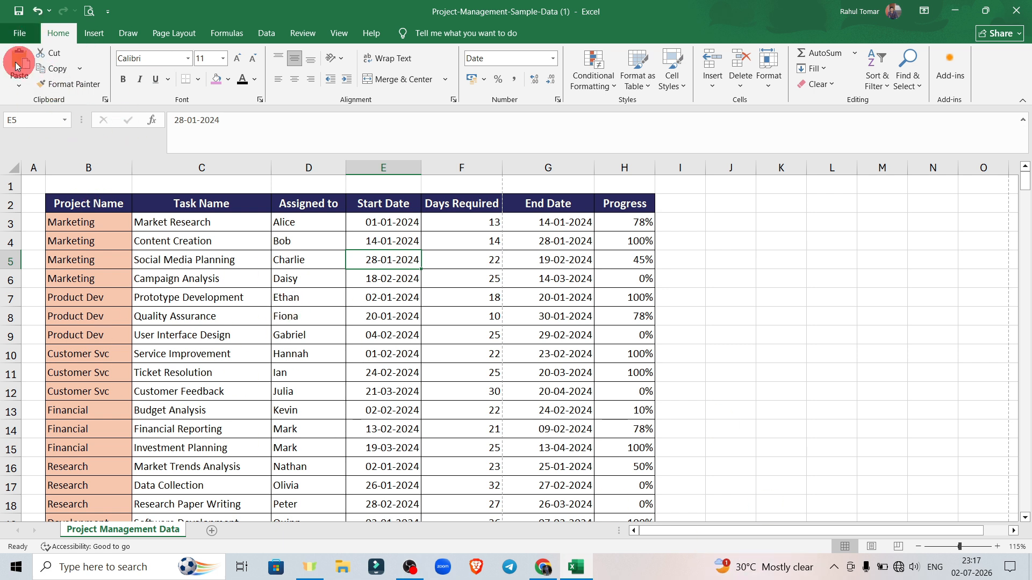
click(18, 34)
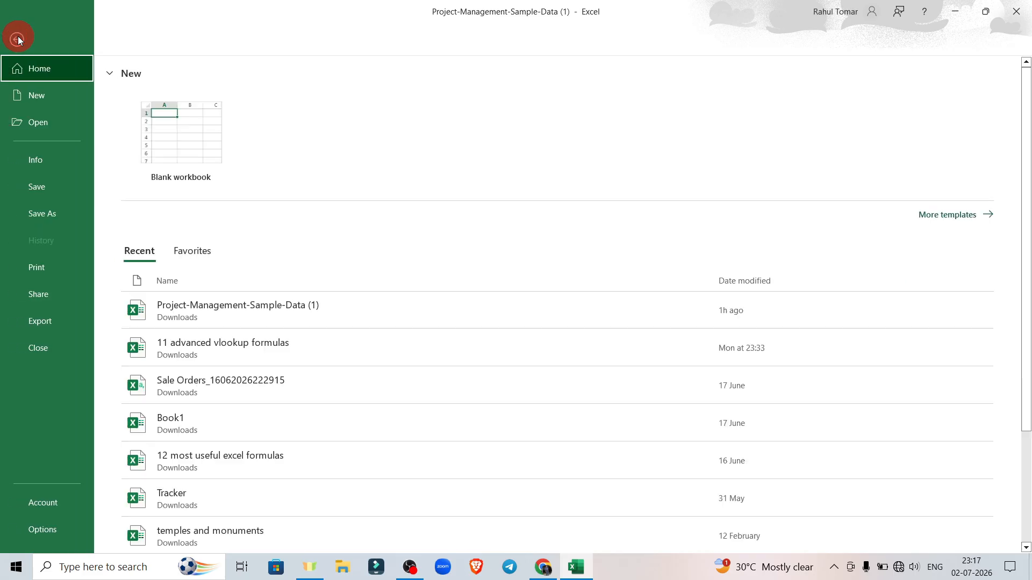
click(49, 272)
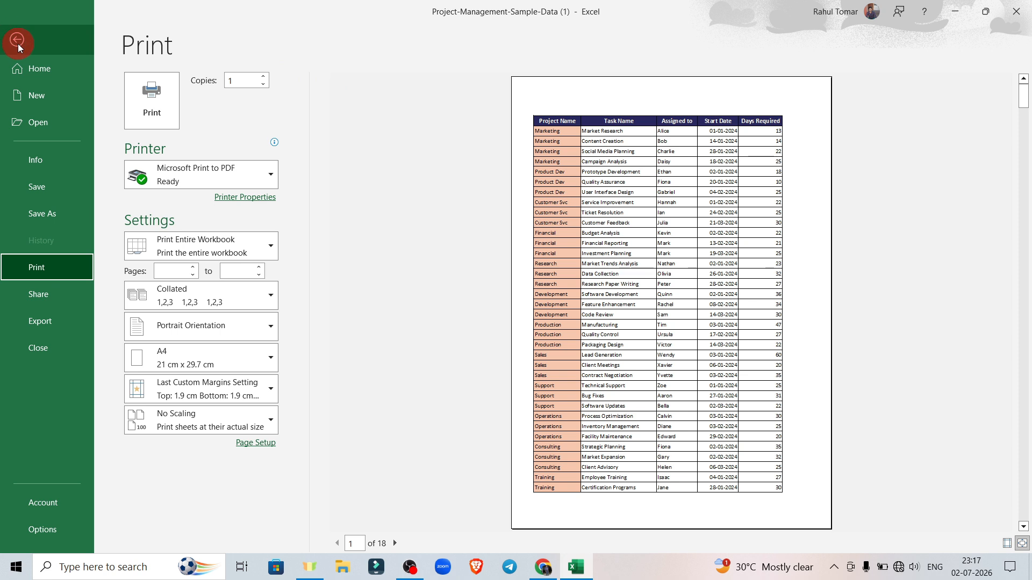
click(18, 43)
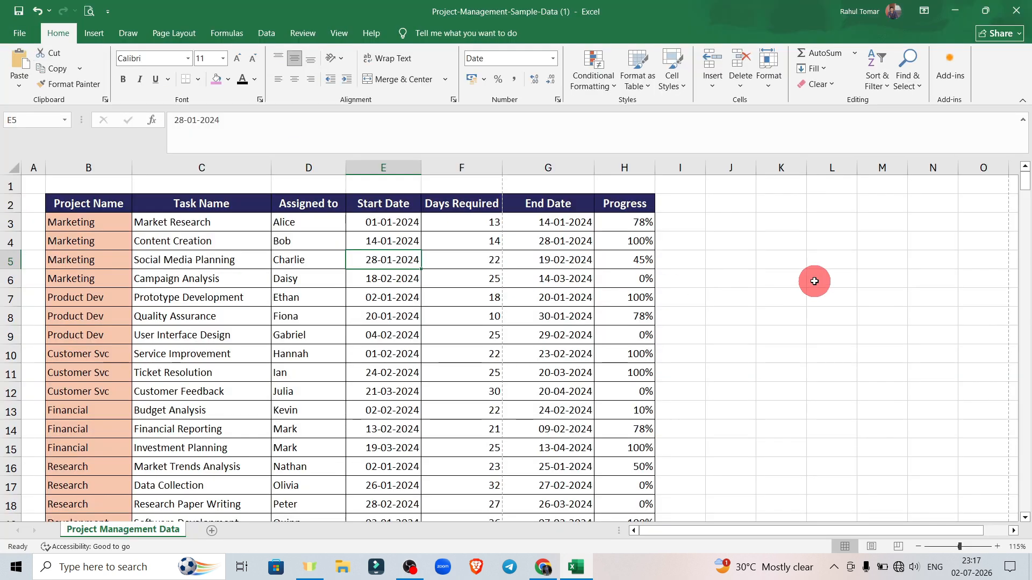
key(ctrl+p)
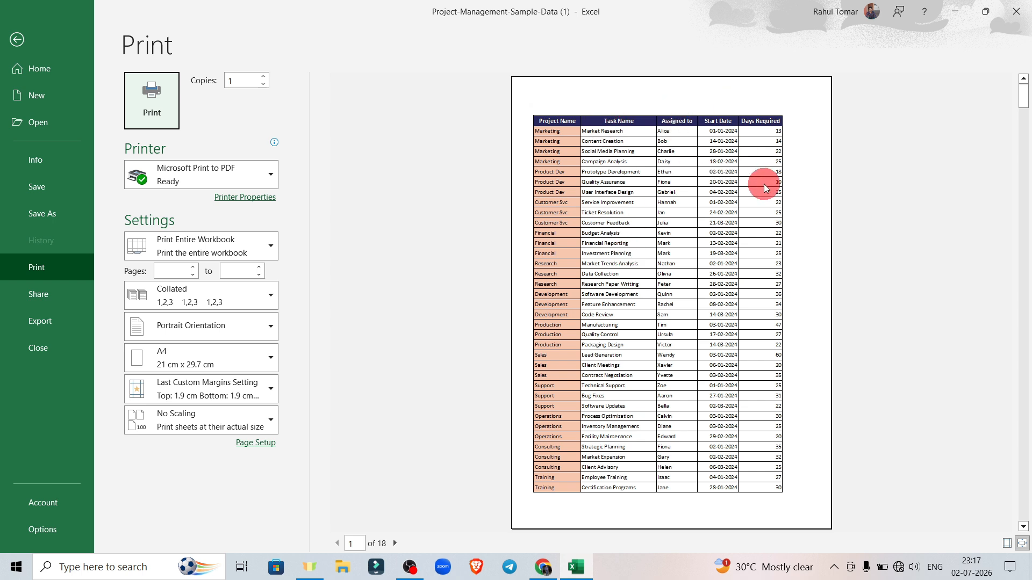
click(17, 40)
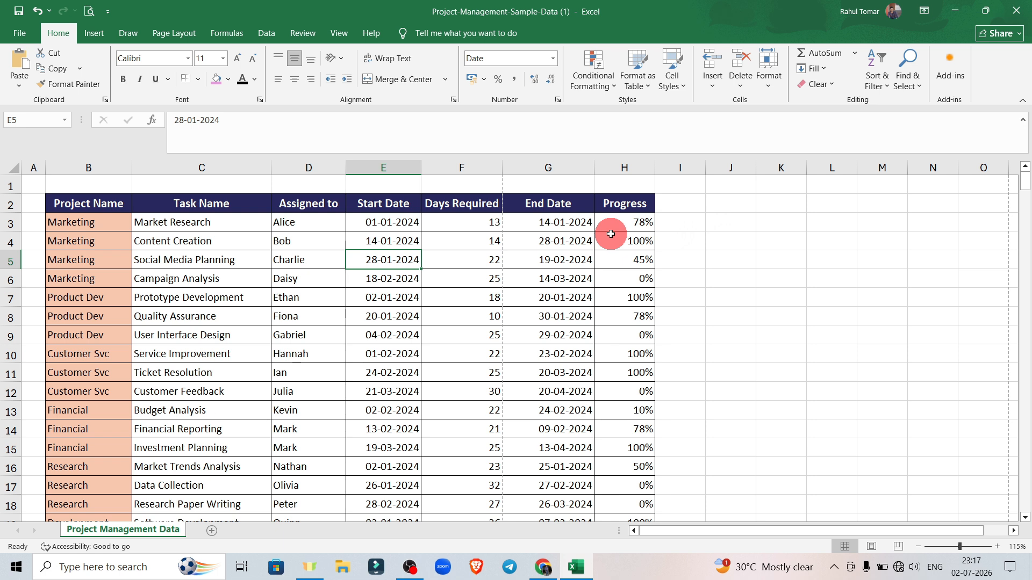
- Open the workbook's print preview and enlarge the first page to inspect the table
key(ctrl+p)
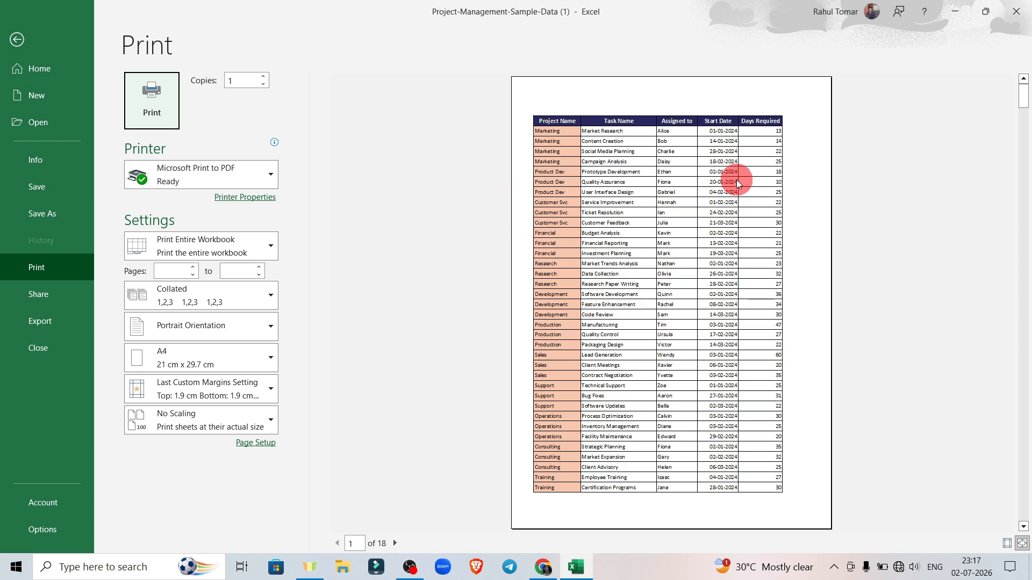
click(364, 186)
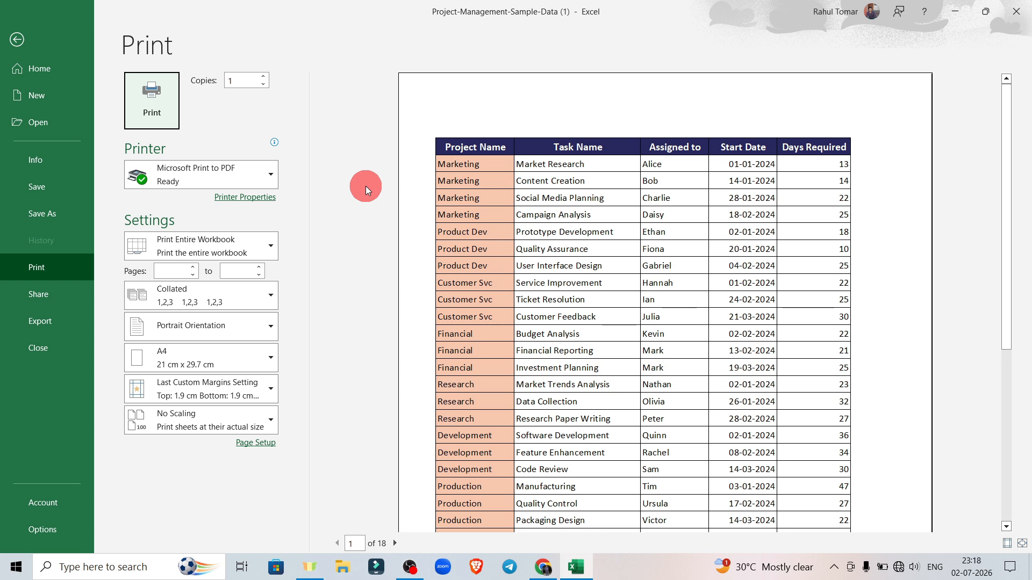
scroll(383, 253, down, 3)
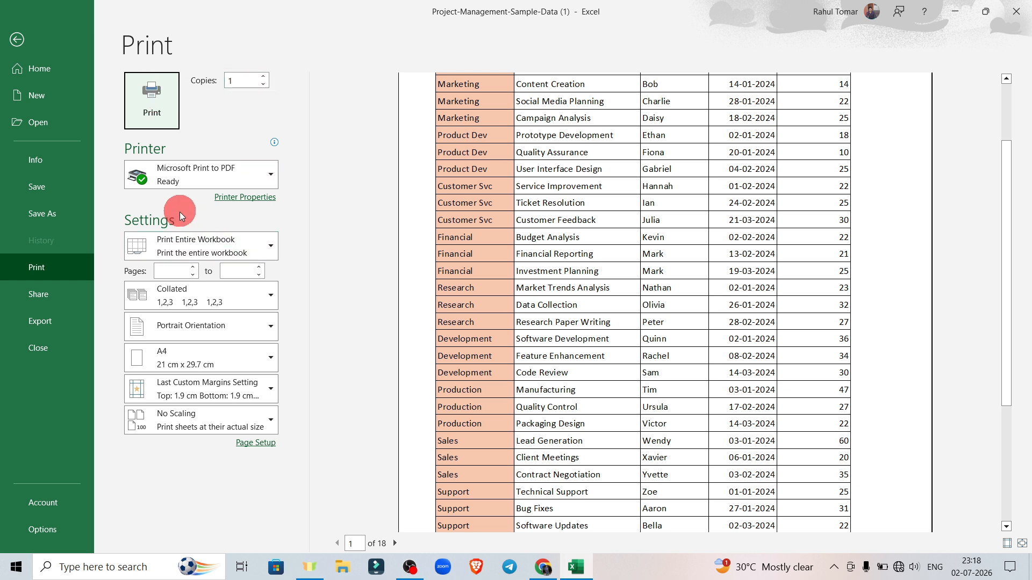
- Review the available printers, the print-range choices and the collation options in the print settings
mouse_move(208, 179)
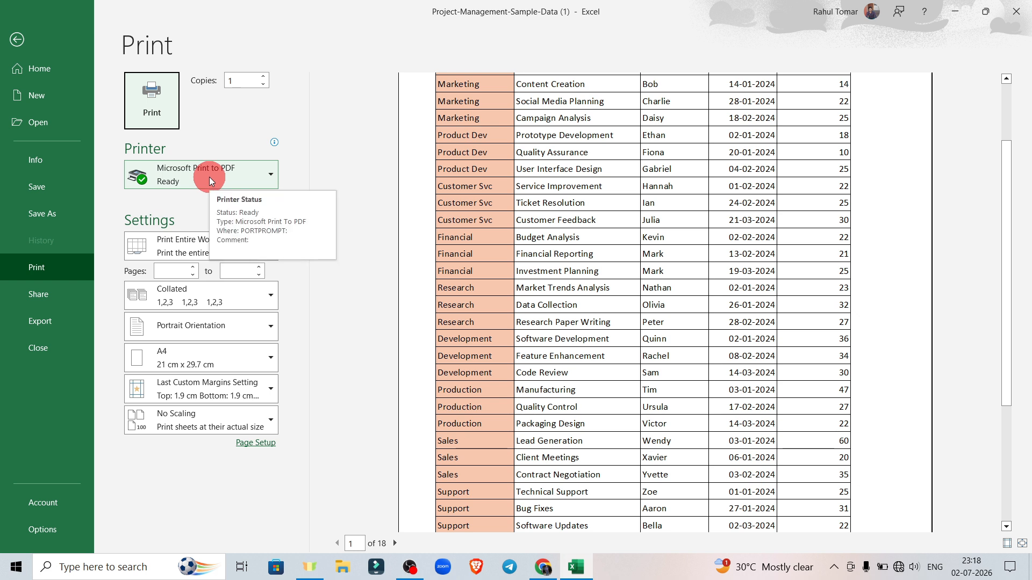
click(209, 175)
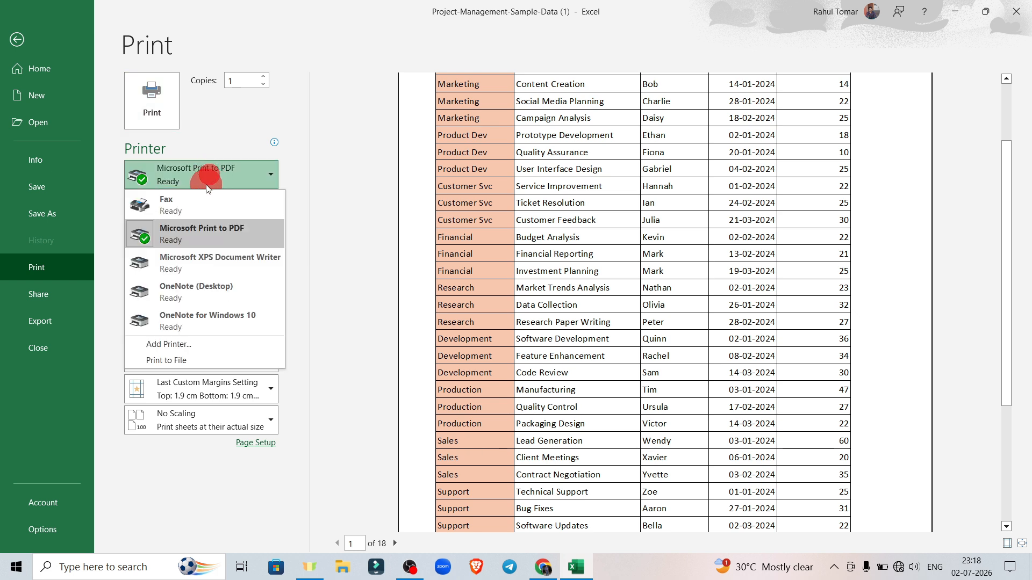
click(307, 285)
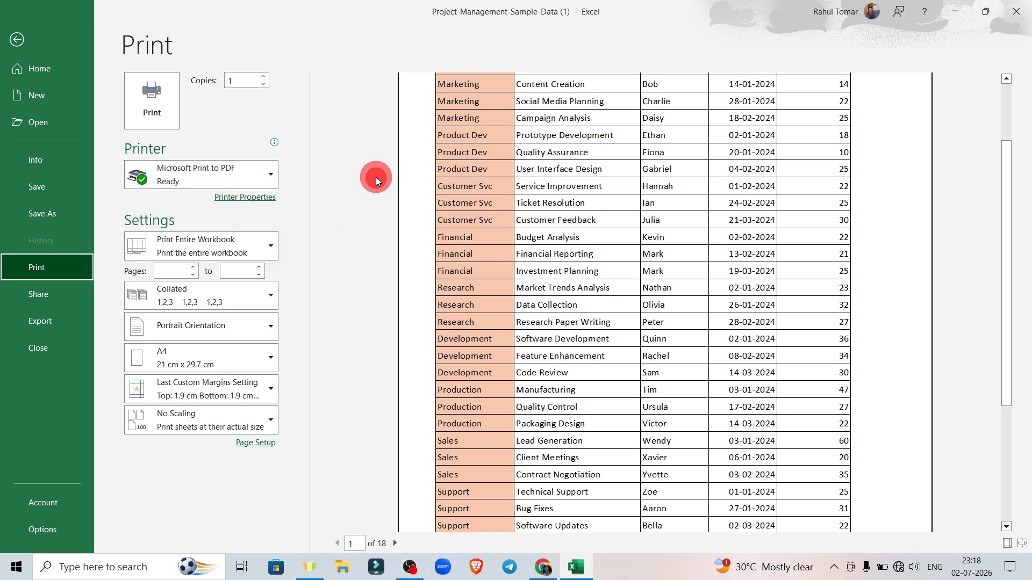
click(200, 251)
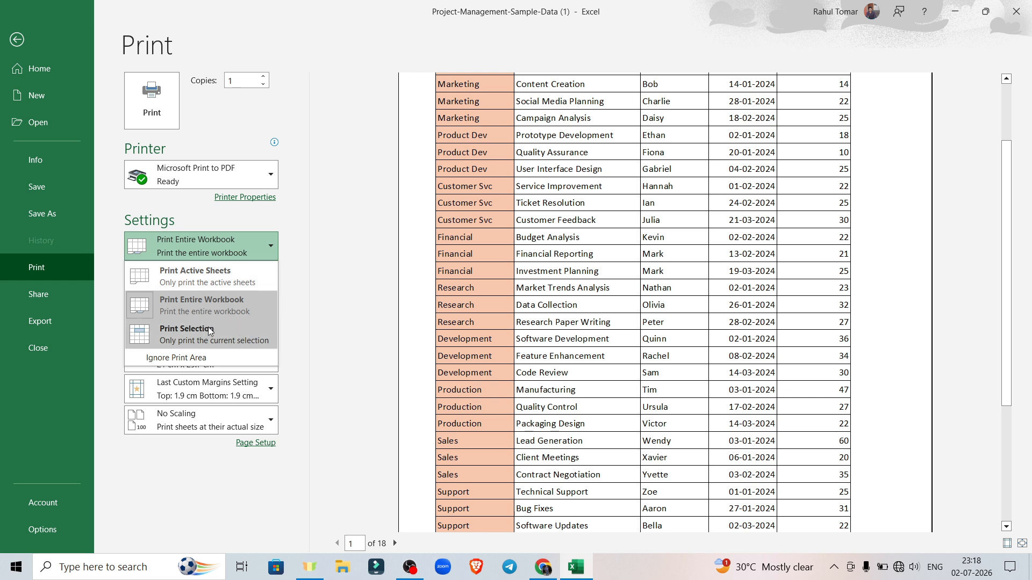
click(353, 261)
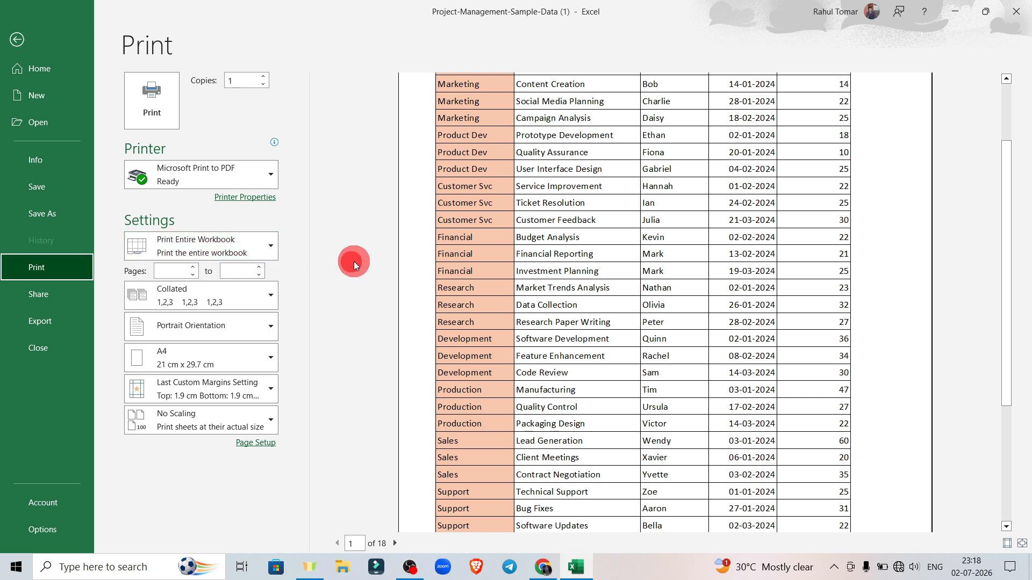
click(197, 299)
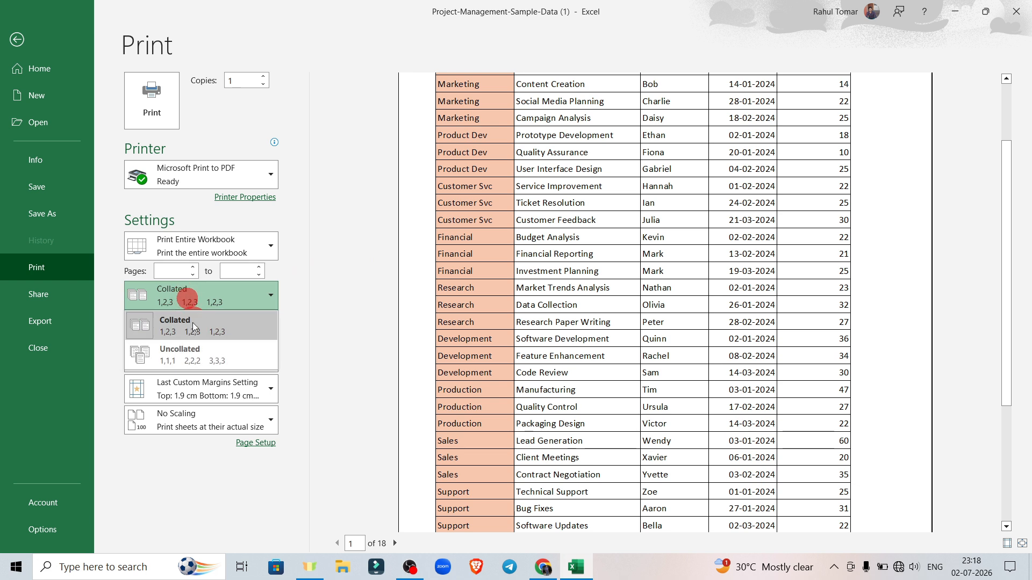
click(299, 303)
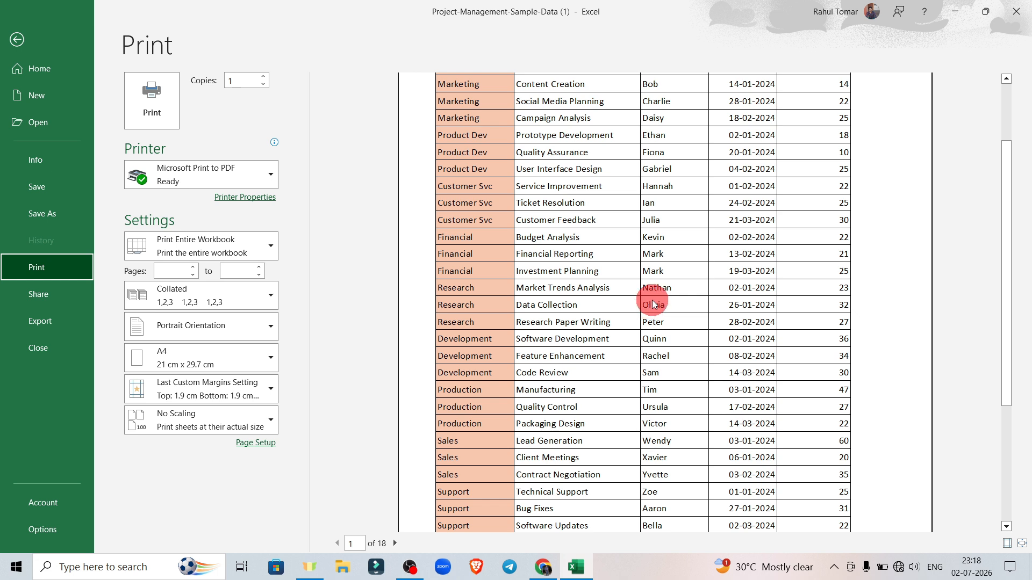
- Switch the print orientation to landscape and view the whole first page in the preview
click(219, 331)
click(197, 386)
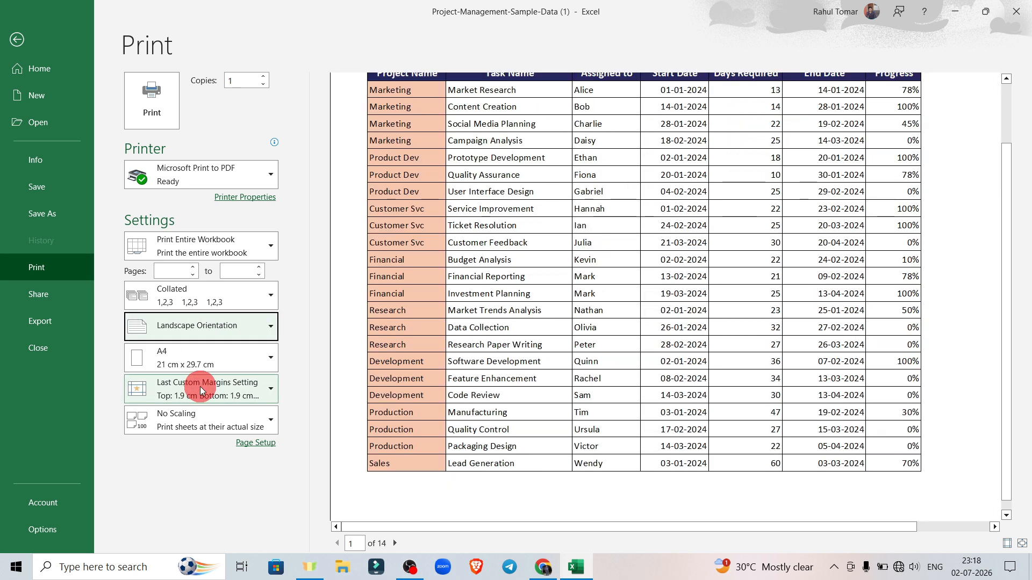
scroll(951, 347, up, 1)
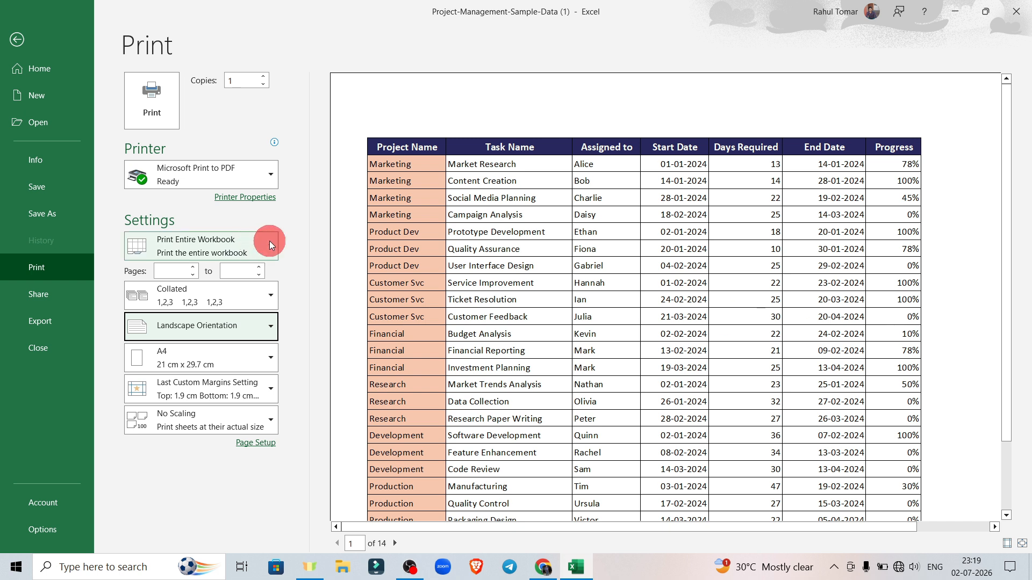
click(335, 255)
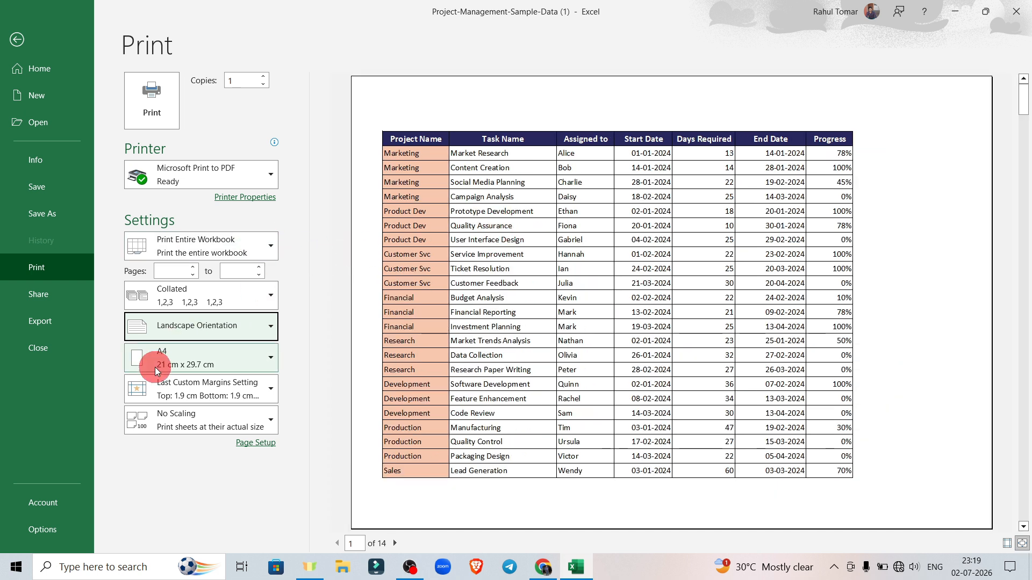
- Choose A4 as the paper size and set the page margins to Narrow
click(203, 361)
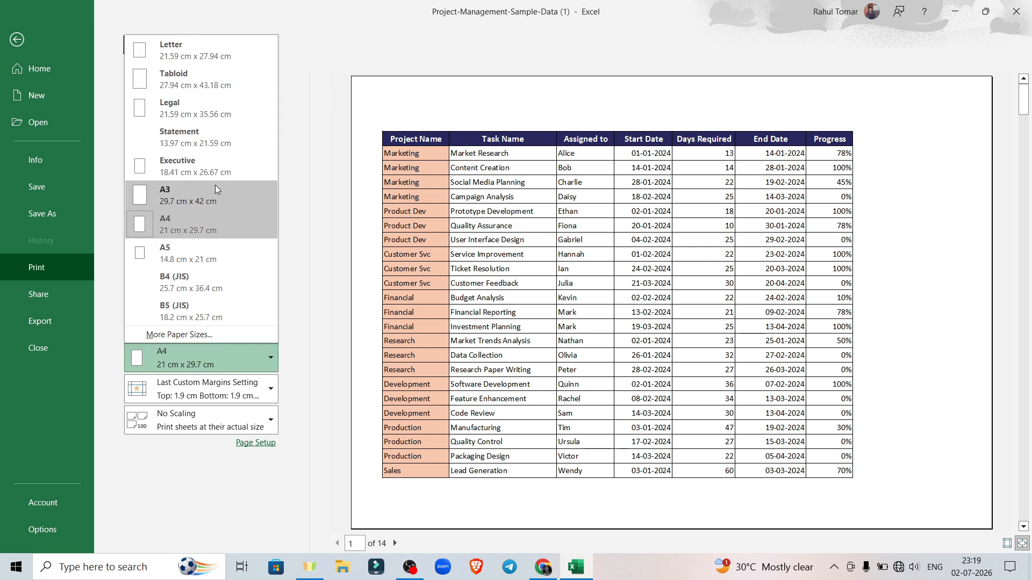
click(190, 221)
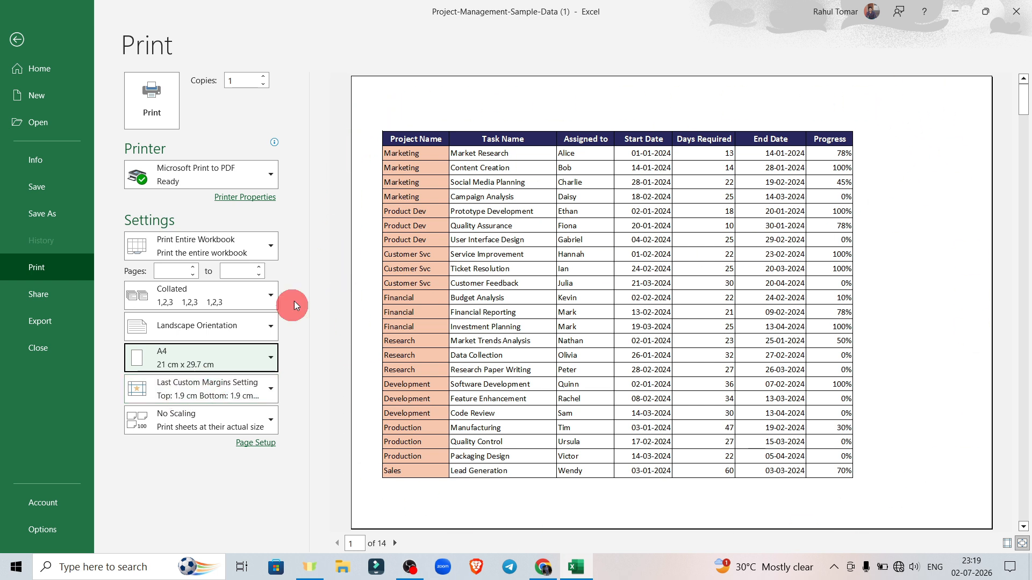
click(212, 389)
click(206, 328)
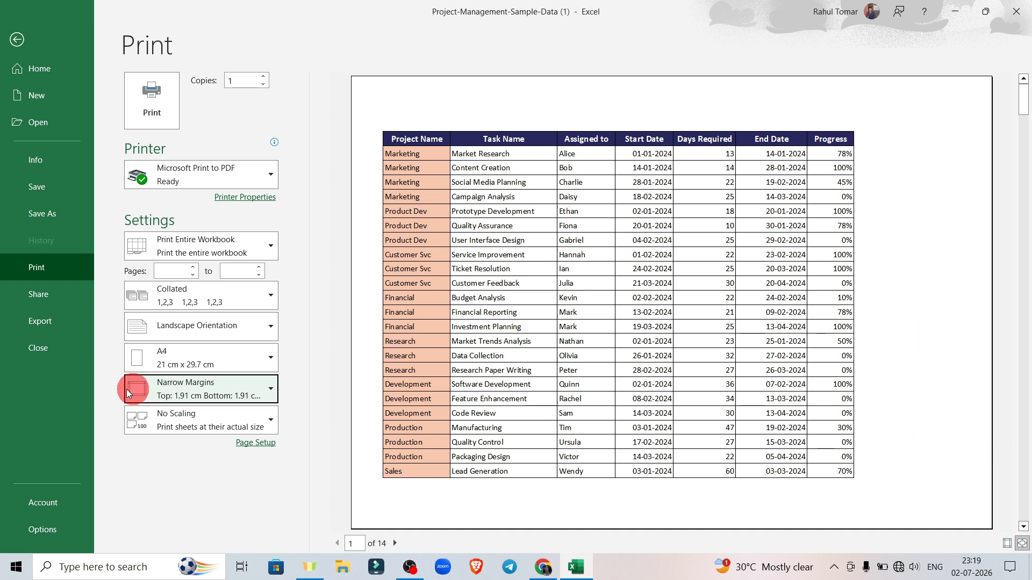
- Set the print orientation to portrait and the scaling to Fit All Columns on One Page
click(177, 425)
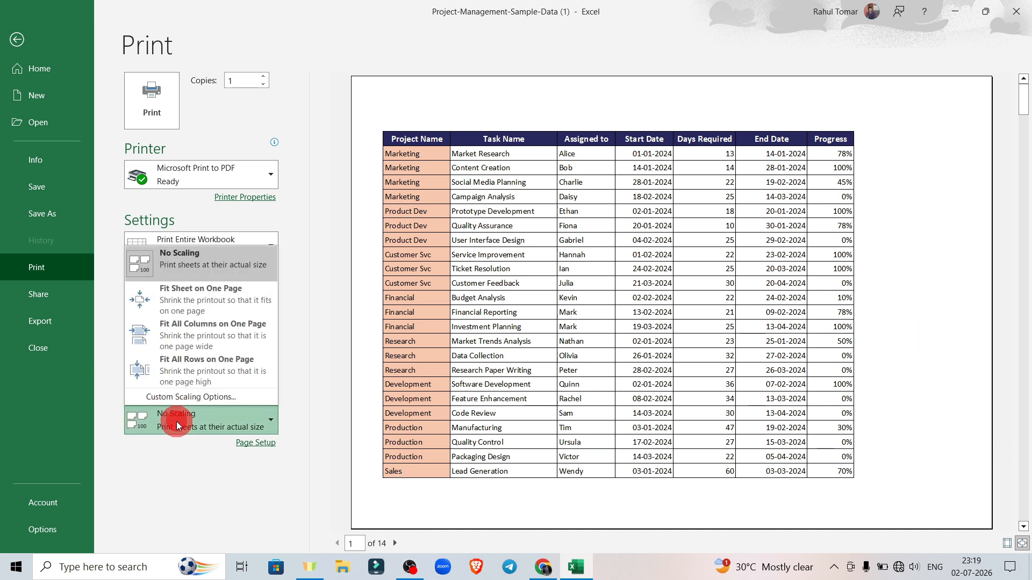
click(325, 285)
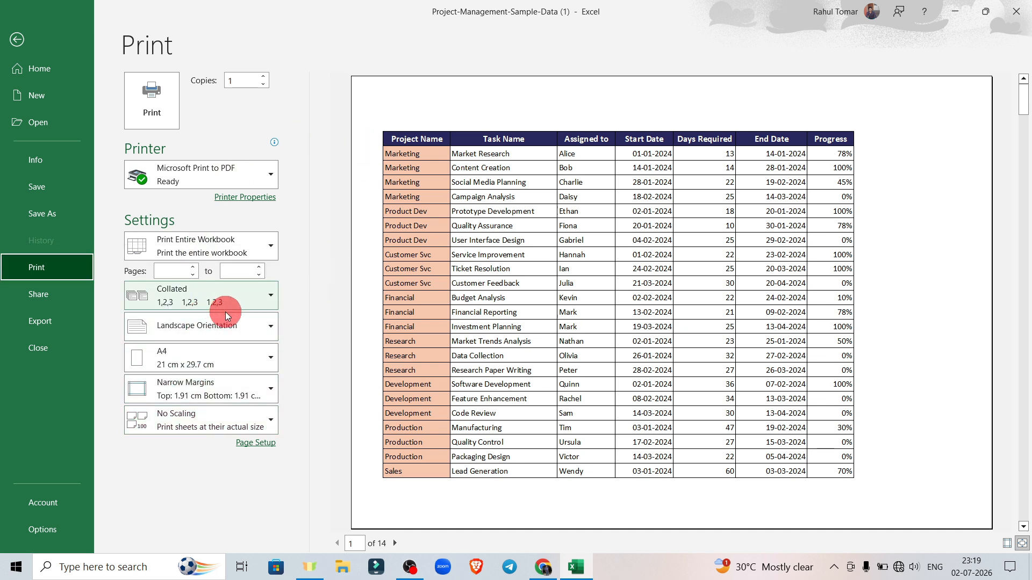
click(221, 327)
click(191, 376)
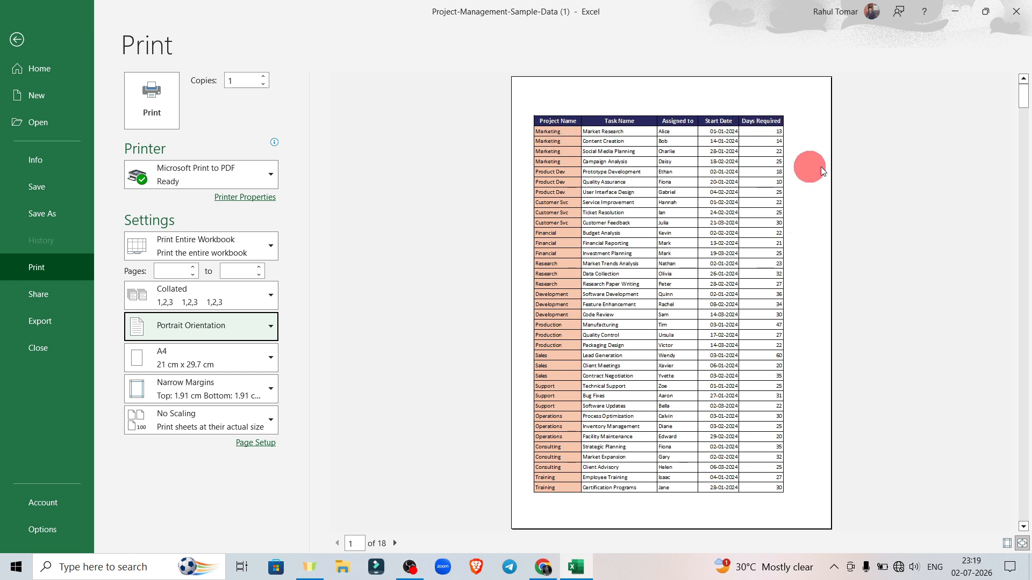
click(199, 427)
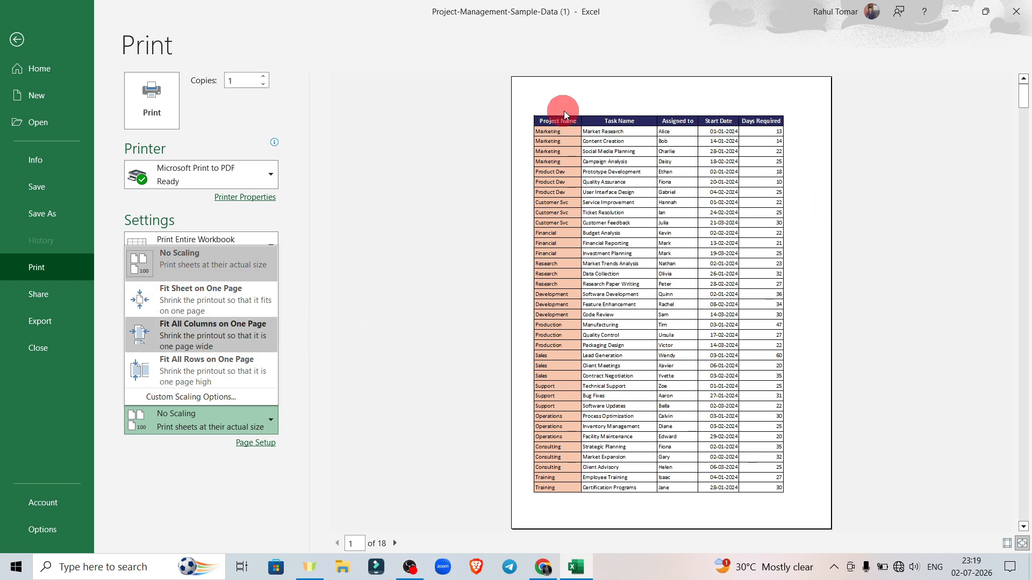
click(196, 333)
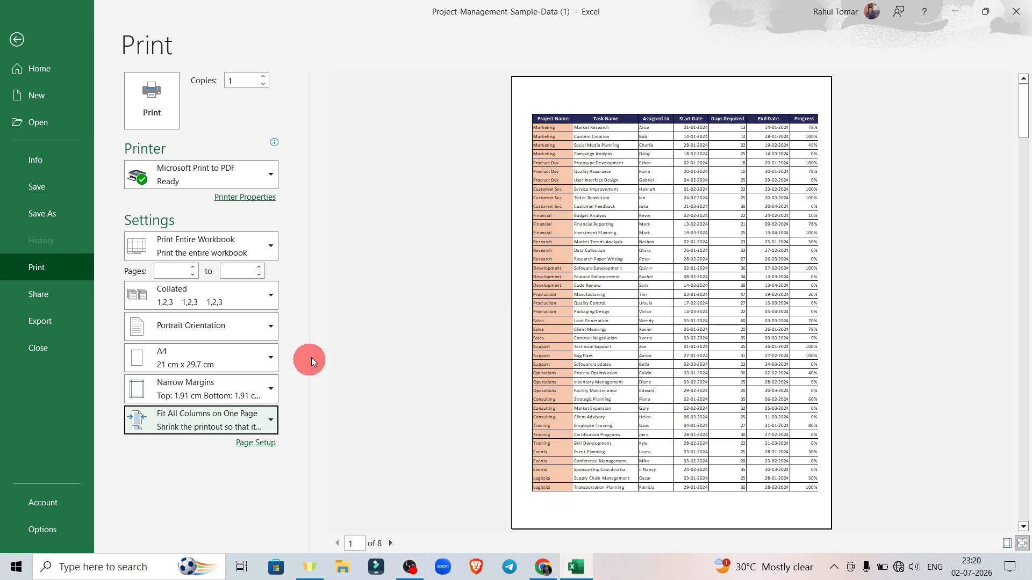
- Try the Fit All Rows on One Page scaling and return to Fit All Columns on One Page
click(226, 428)
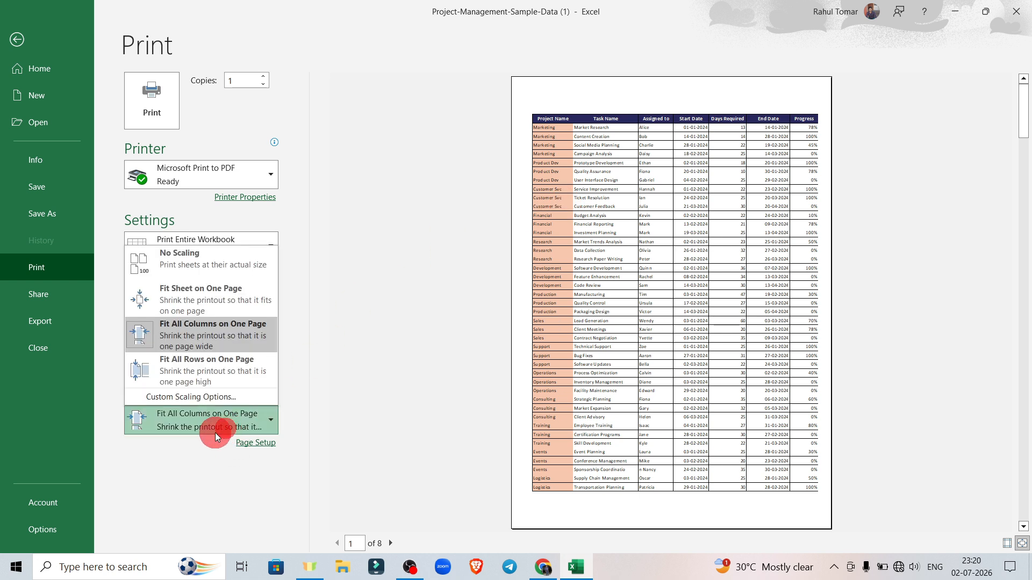
click(202, 372)
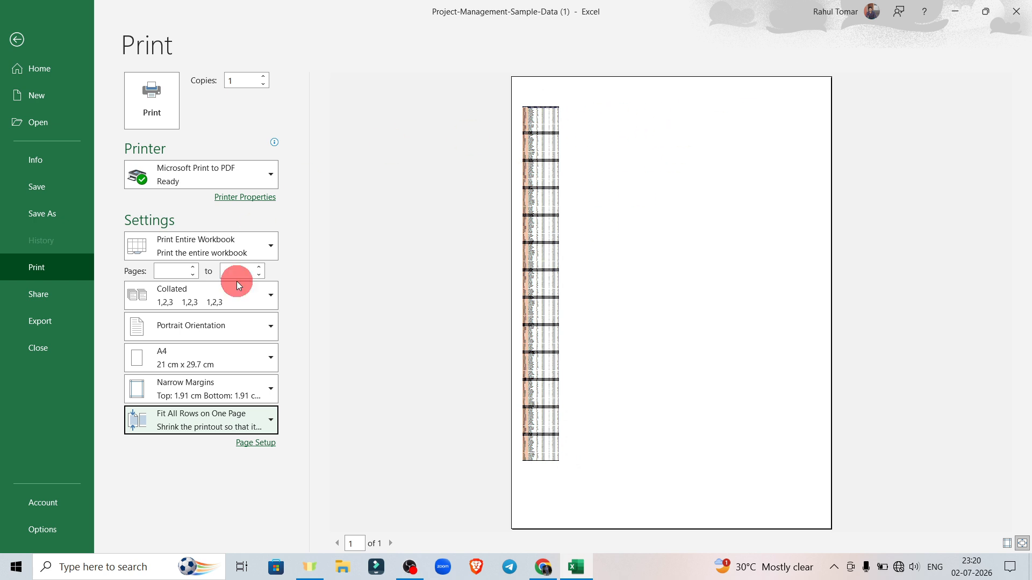
click(219, 434)
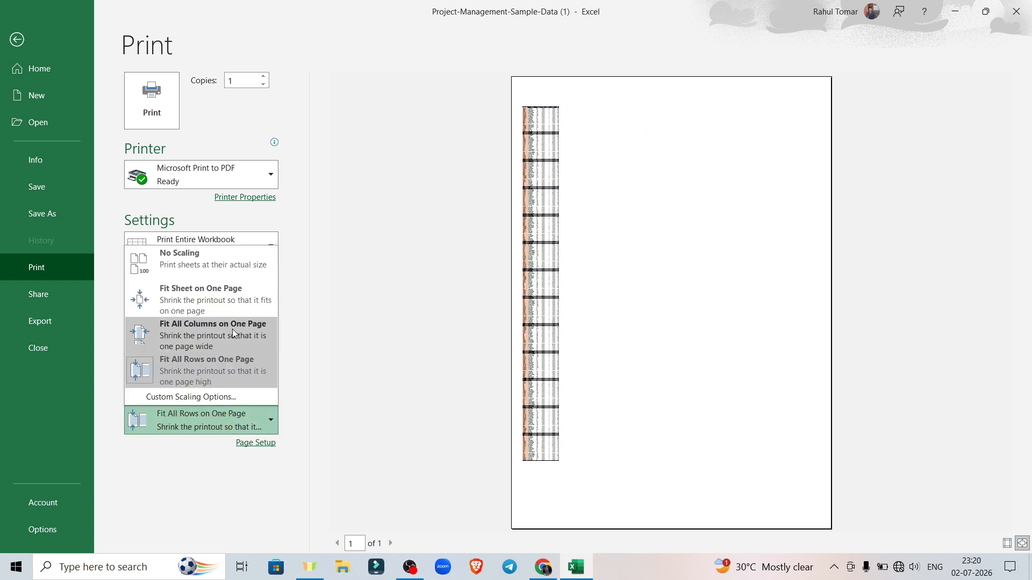
click(198, 334)
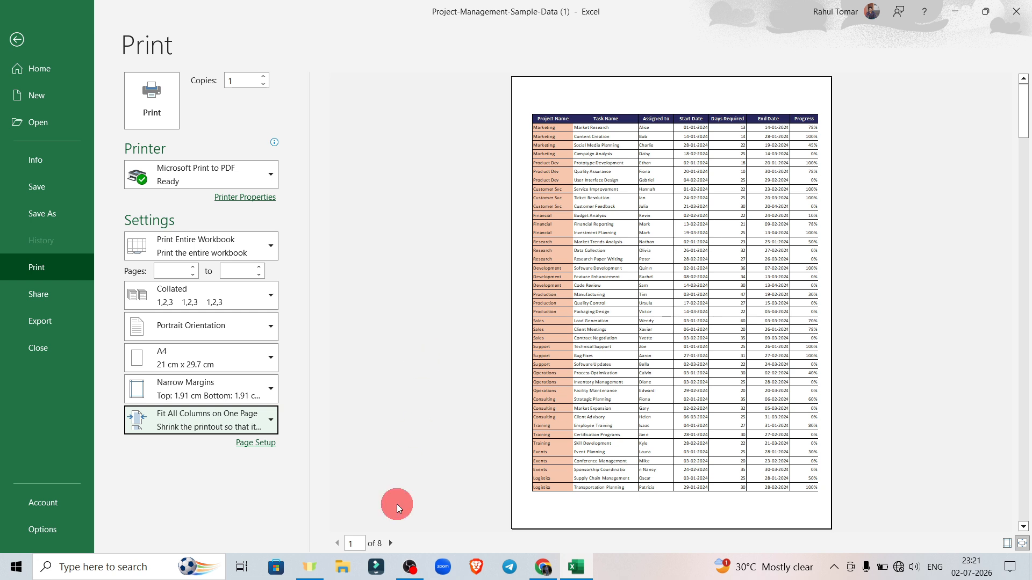
- Page through the print preview up to page 4 and return to page 1
click(389, 545)
click(389, 545)
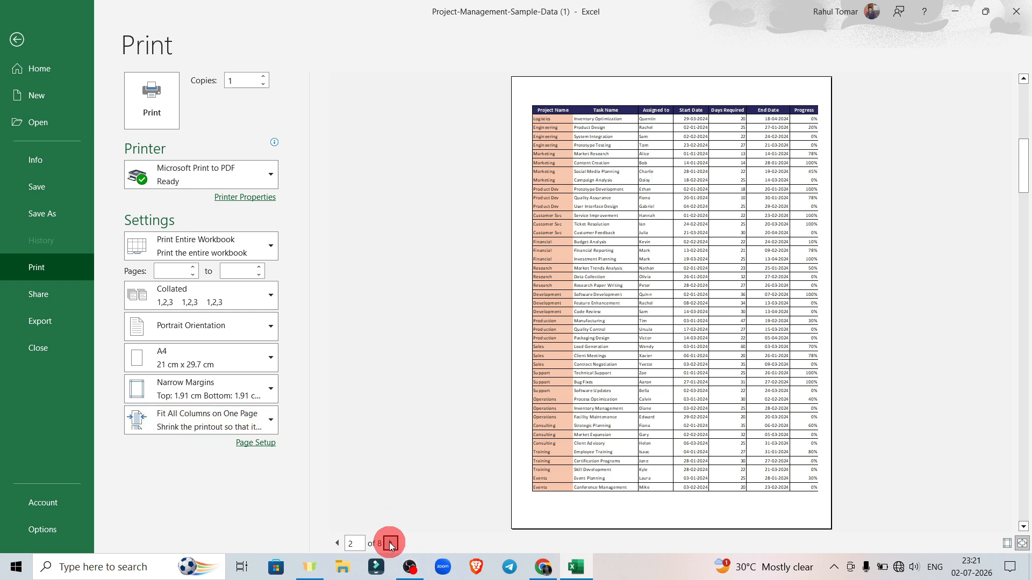
click(390, 544)
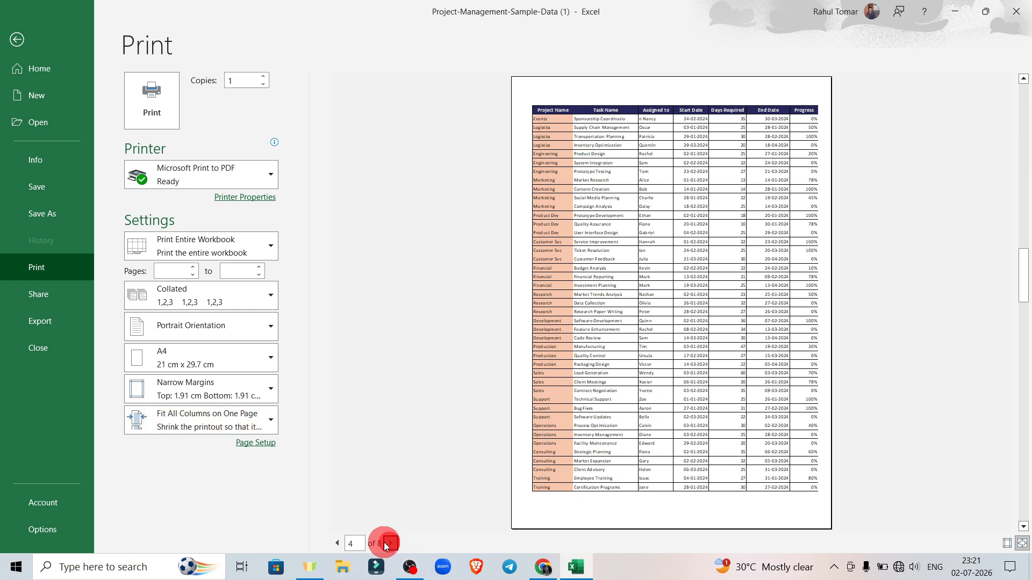
click(336, 546)
click(336, 545)
click(336, 544)
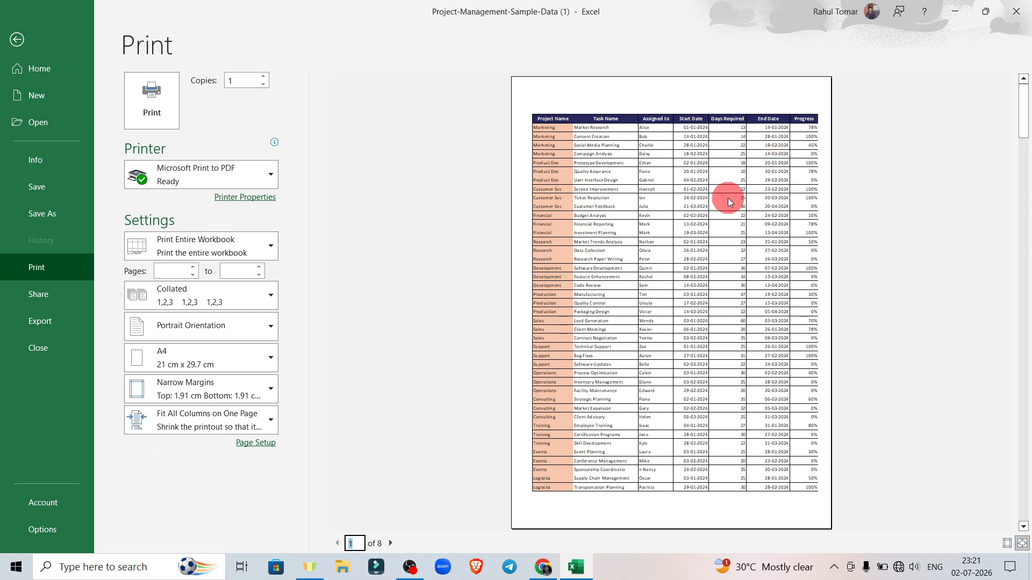
- Return to the worksheet, open Page Setup through Print Titles, and review the sheet, page and margin settings
click(391, 281)
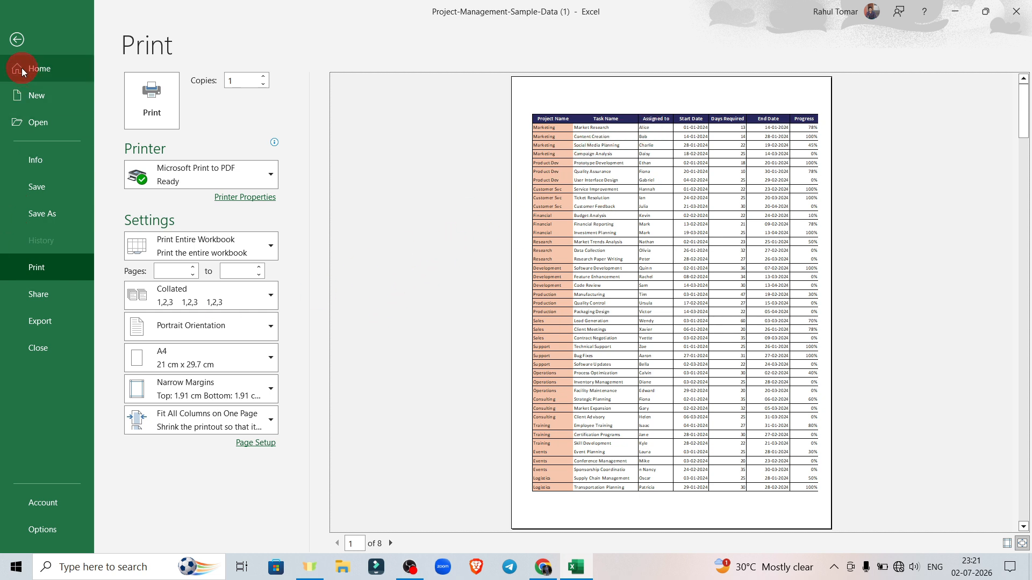
click(17, 41)
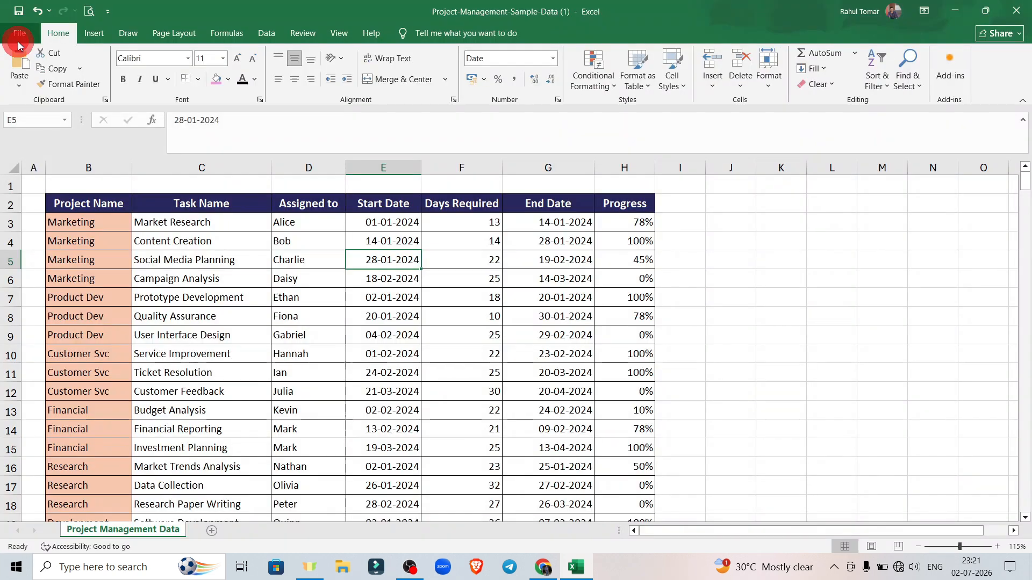
click(179, 34)
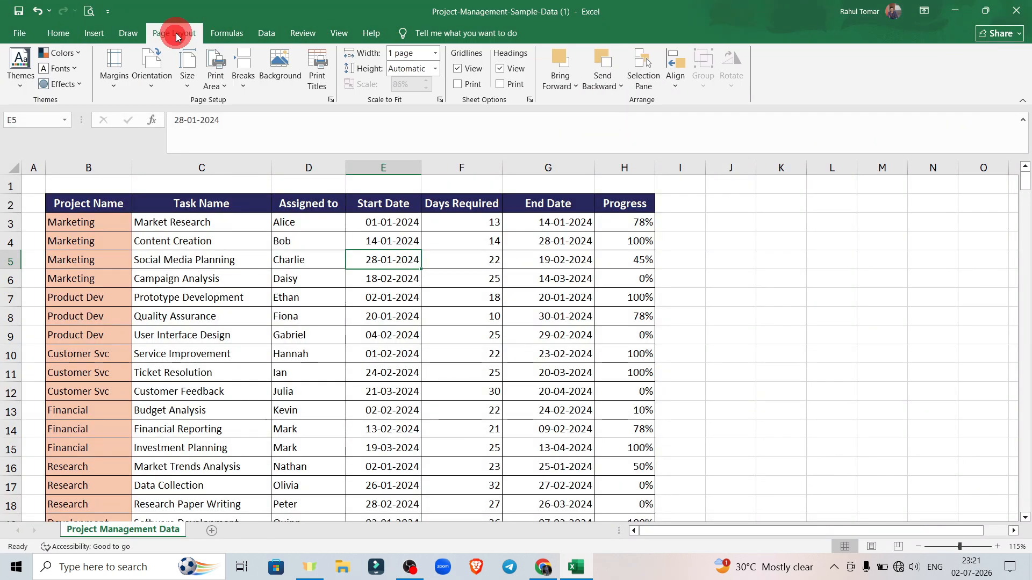
click(318, 69)
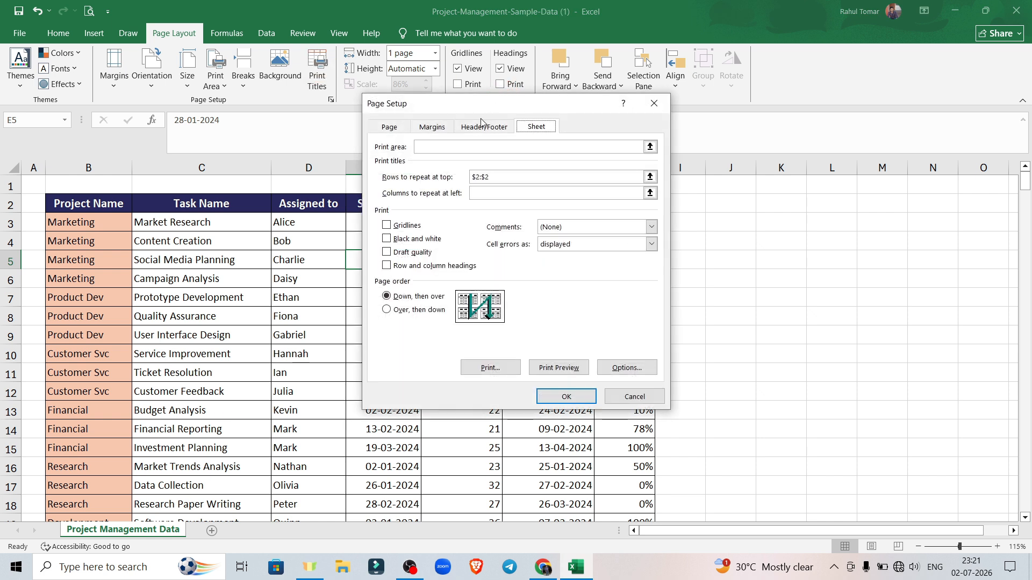
click(537, 127)
click(391, 127)
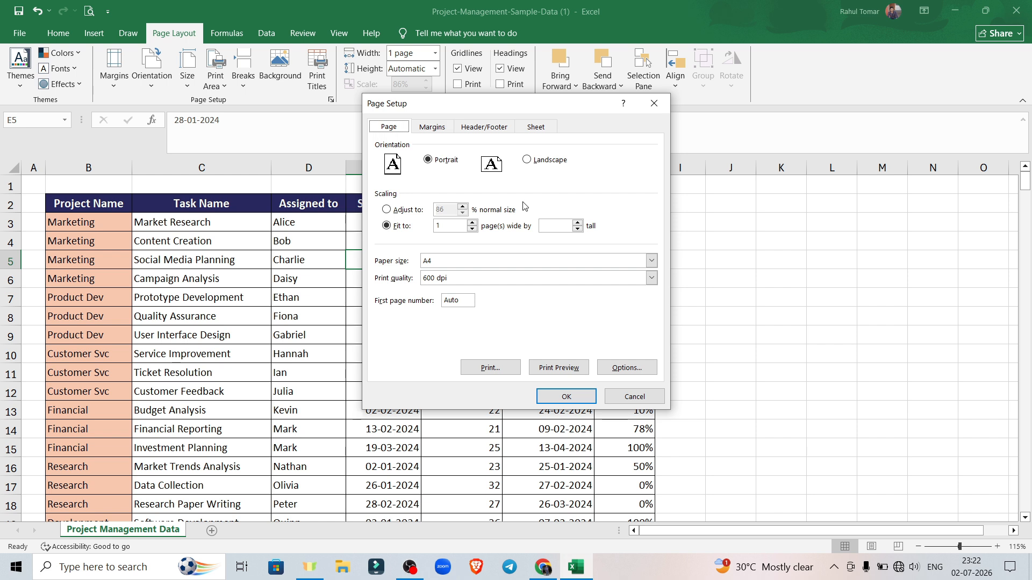
click(432, 129)
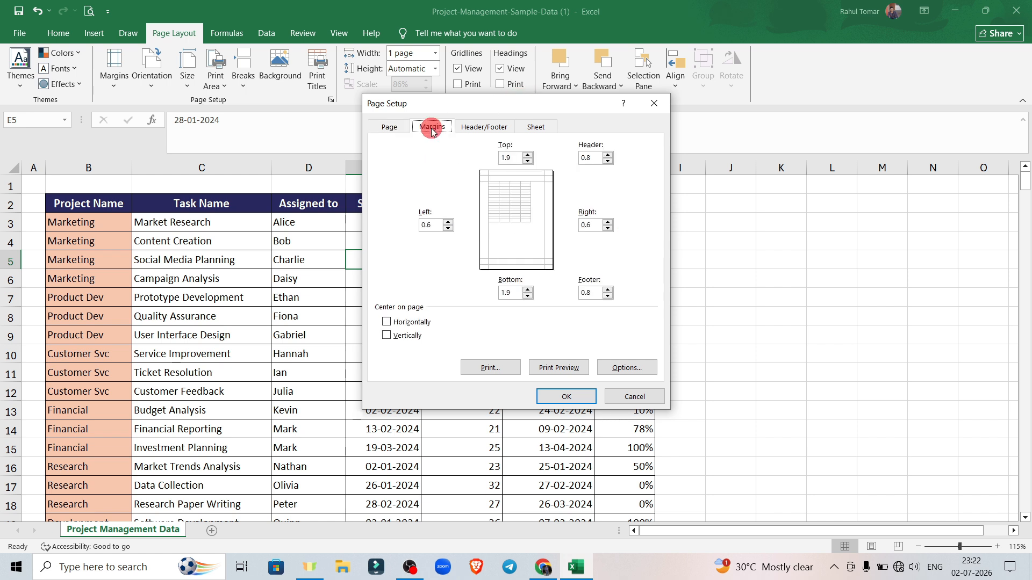
- Keep the page header at (none) and set the footer to the "Page 1" page-number format
click(488, 129)
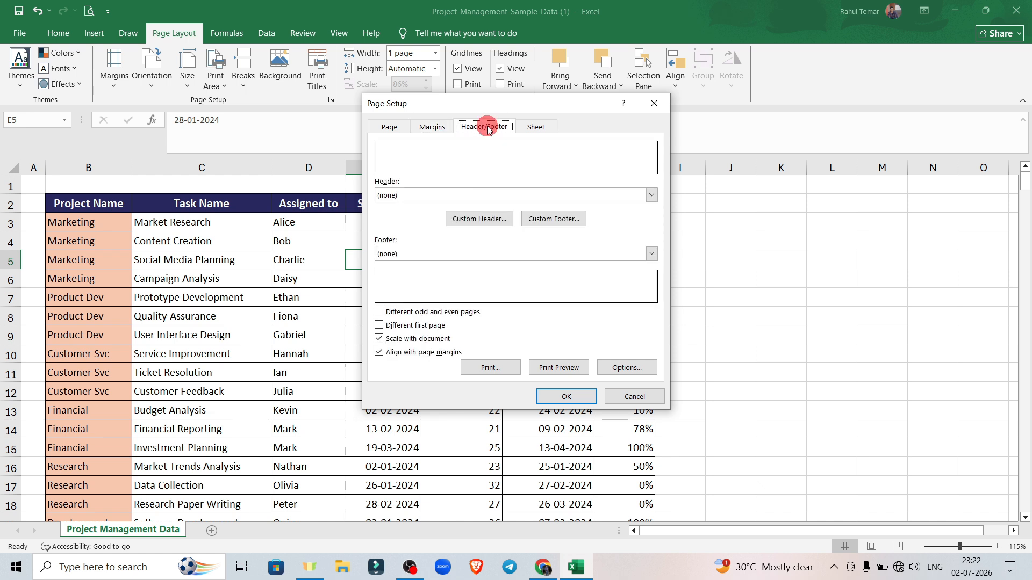
click(422, 254)
click(423, 195)
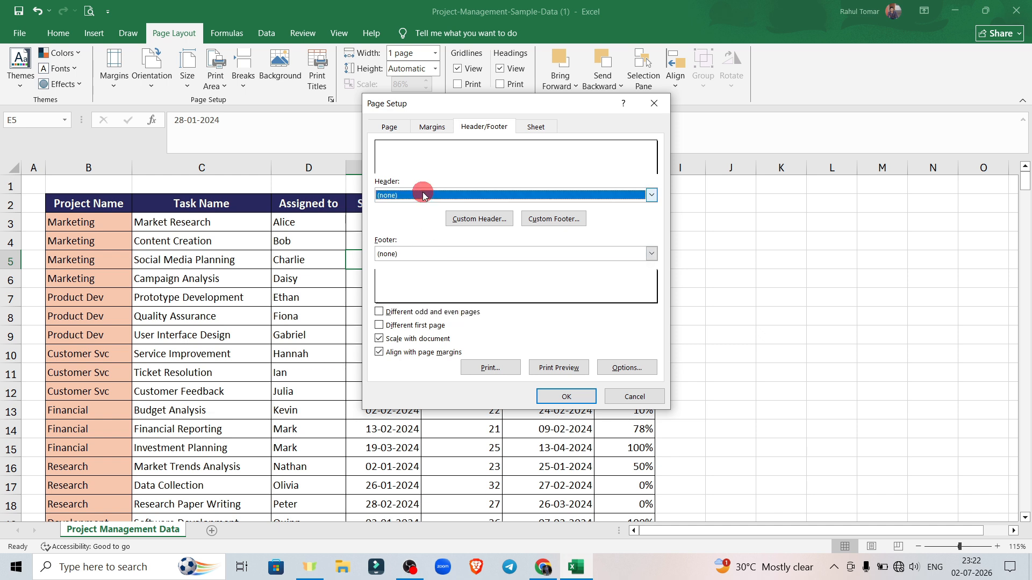
click(423, 196)
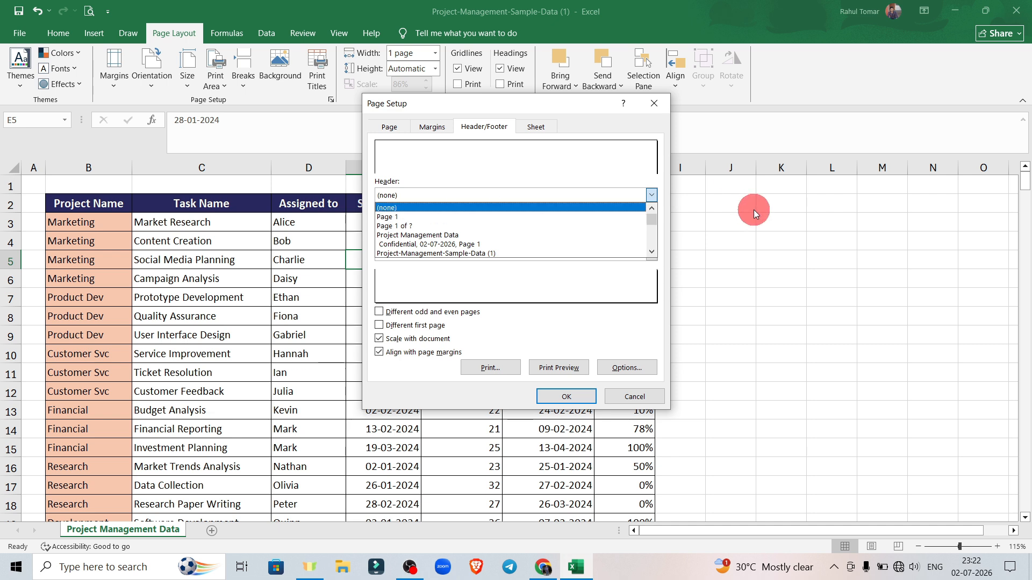
click(434, 285)
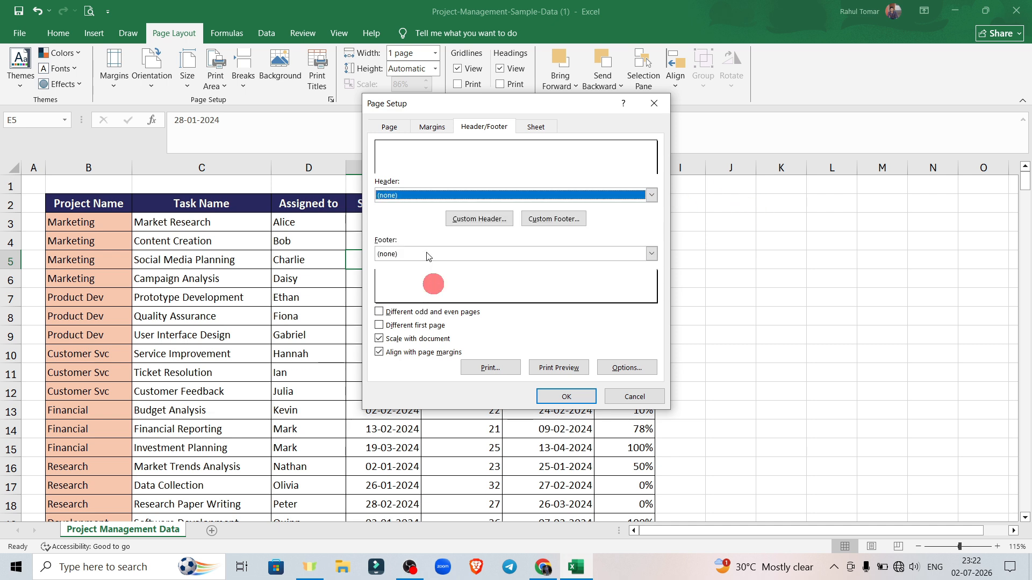
click(430, 254)
click(391, 276)
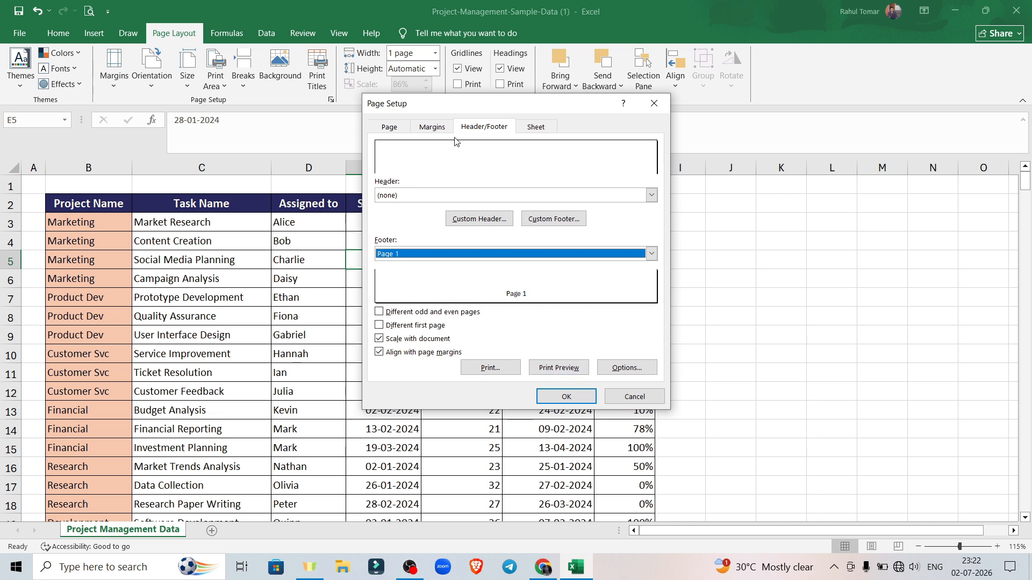
- Clear the range of rows to repeat at top in the sheet's print titles
click(542, 127)
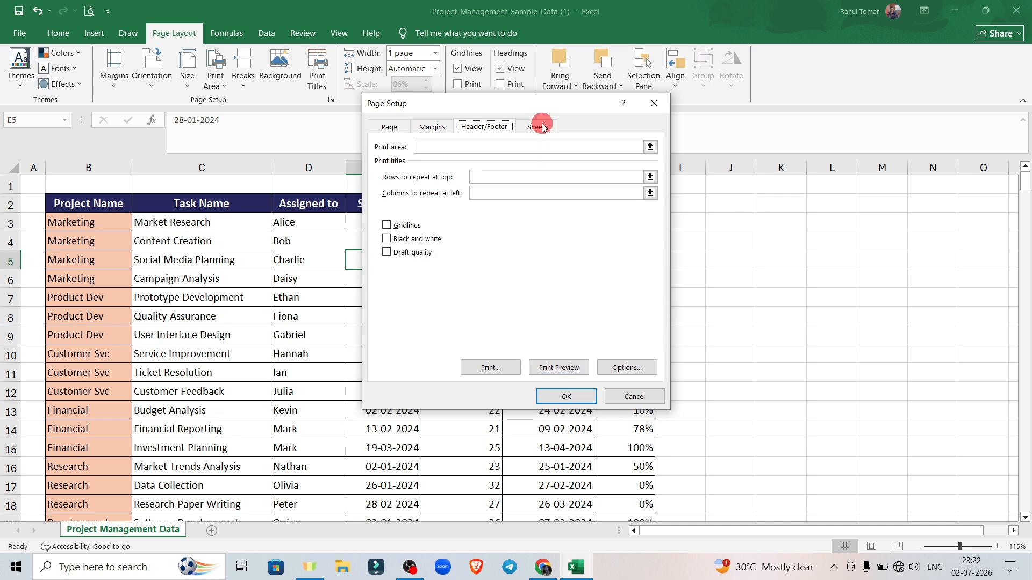
click(505, 180)
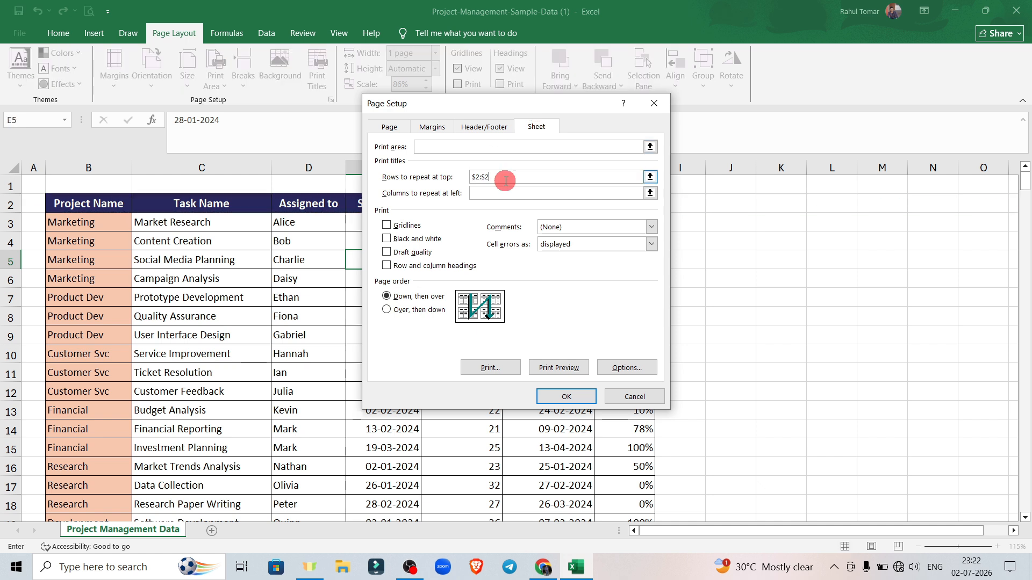
drag(482, 175, 489, 174)
key(BackSpace)
key(BackSpace)
key(BackSpace)
click(504, 162)
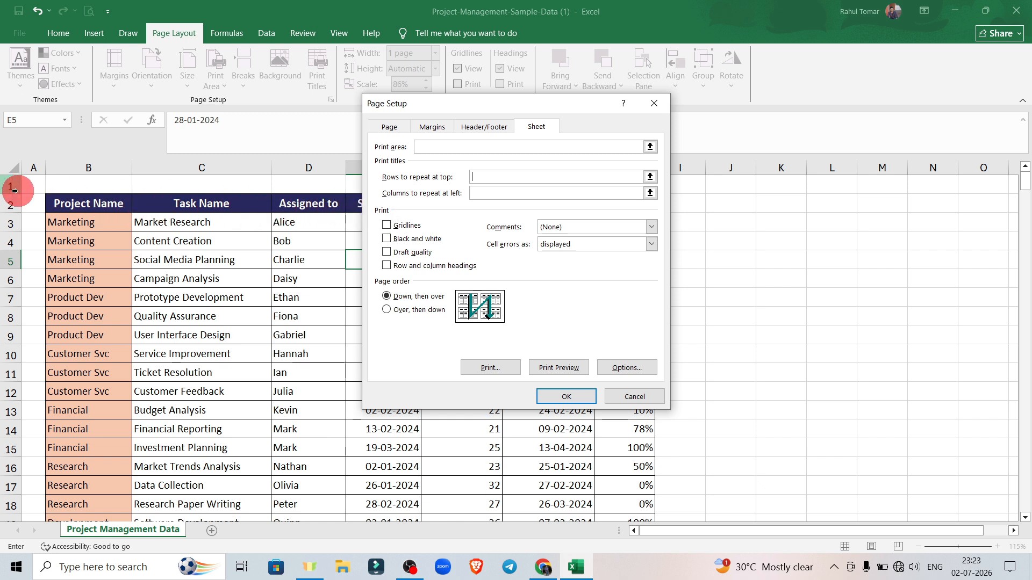
- Set header row 2 as the row to repeat at top of each printed page and apply the page setup
click(478, 176)
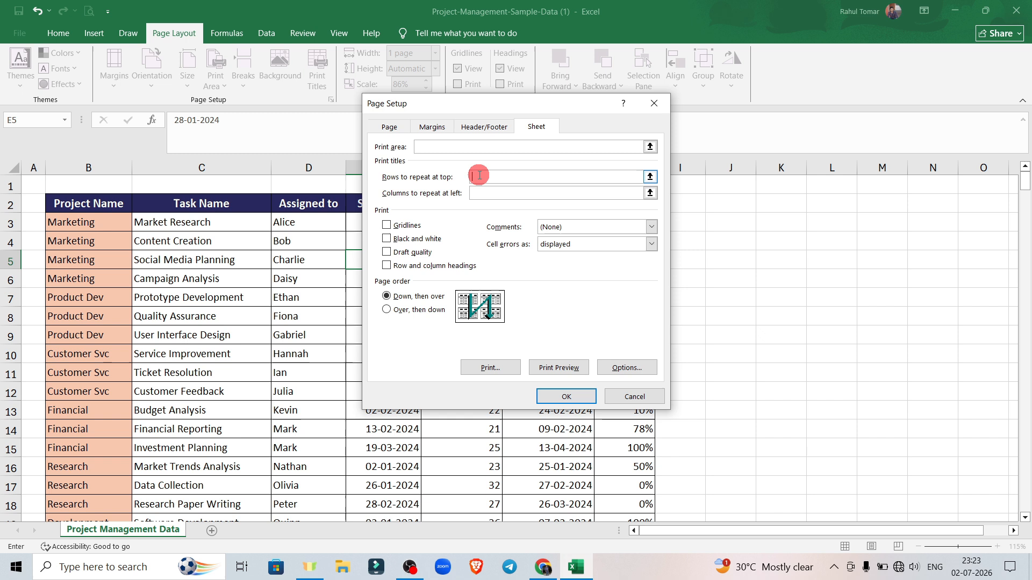
click(650, 177)
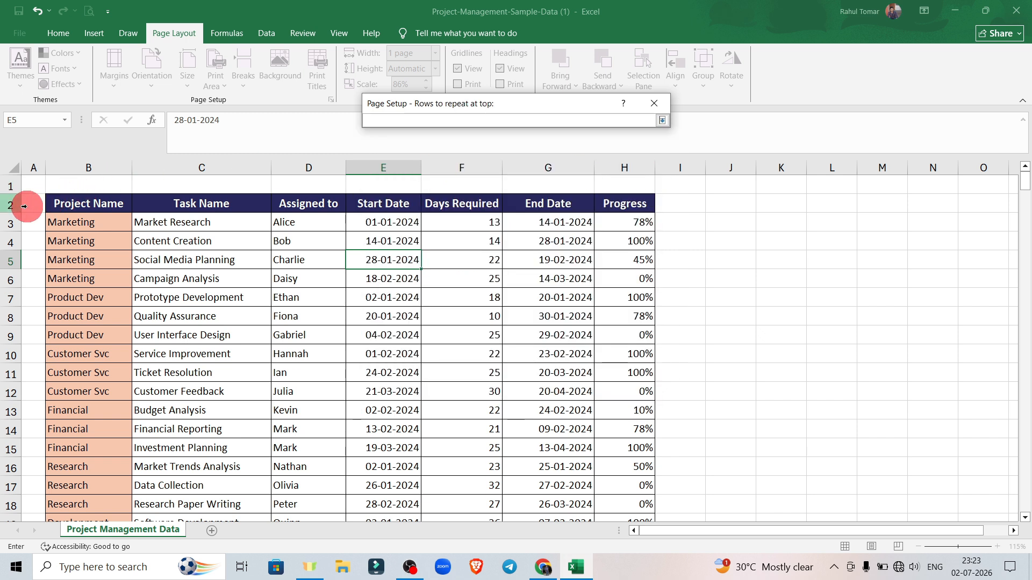
click(70, 204)
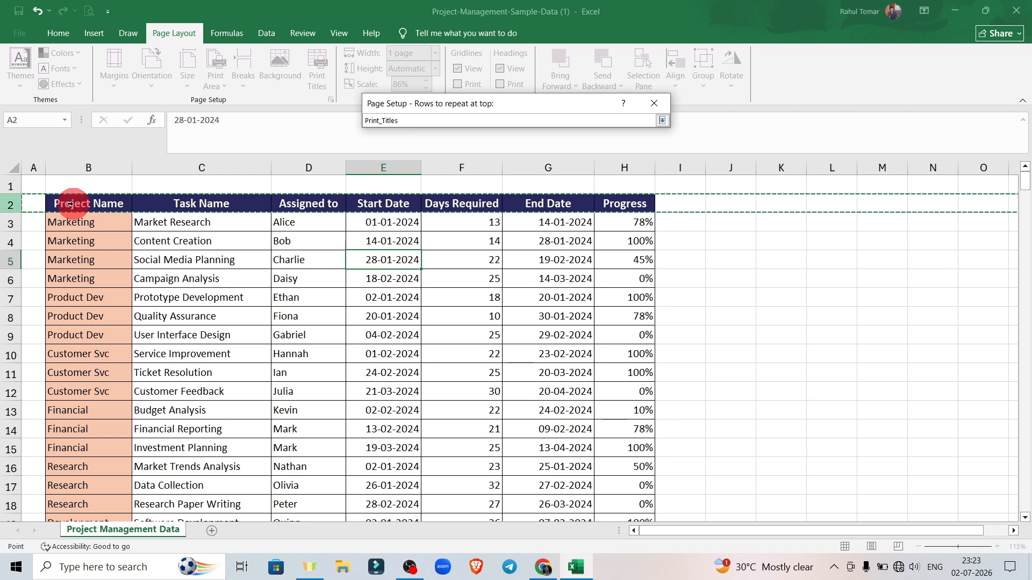
click(662, 121)
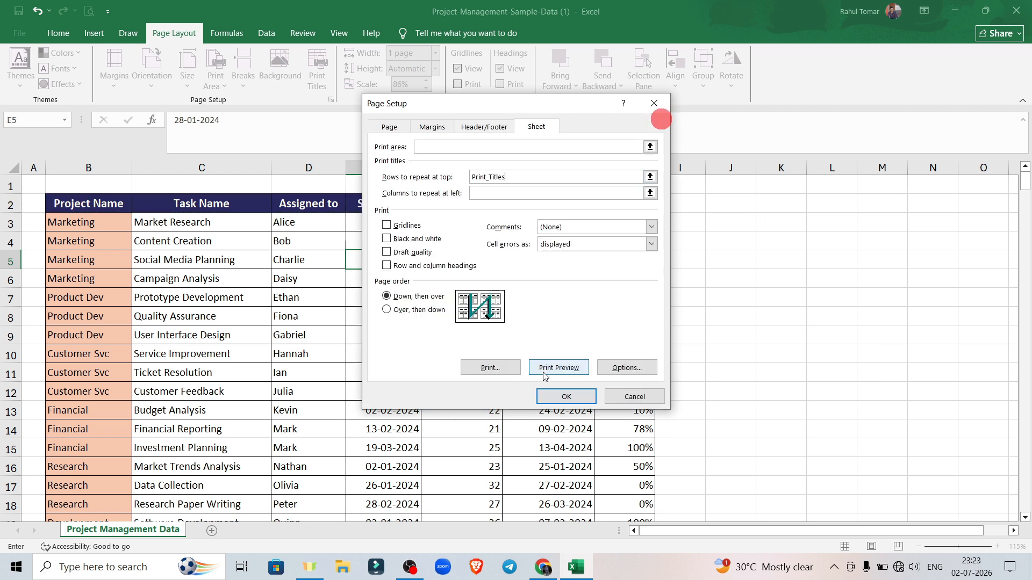
click(567, 396)
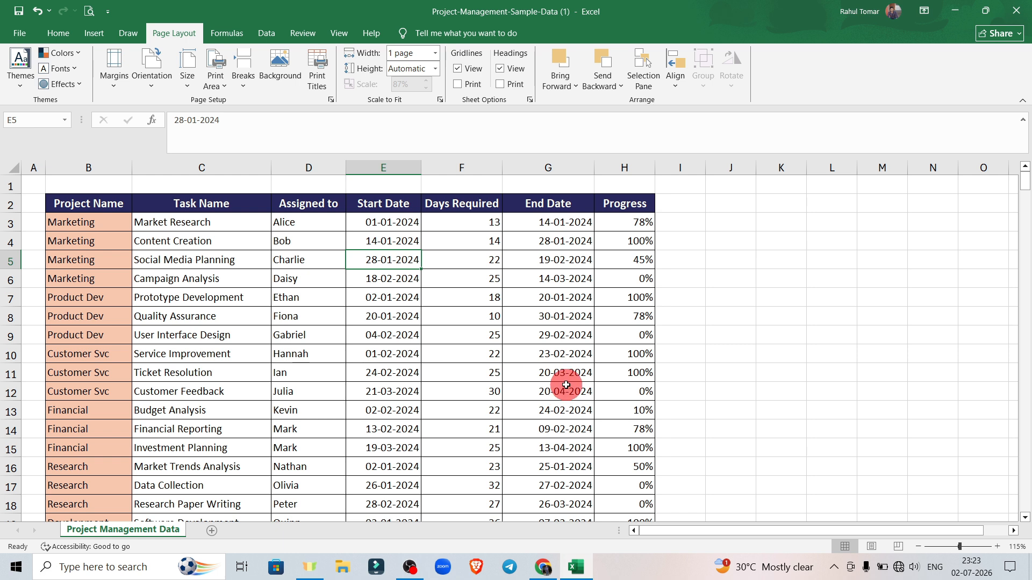
- Page through the print preview up to page 5 to check the repeated header row and page-number footer, and return to the worksheet
key(ctrl+p)
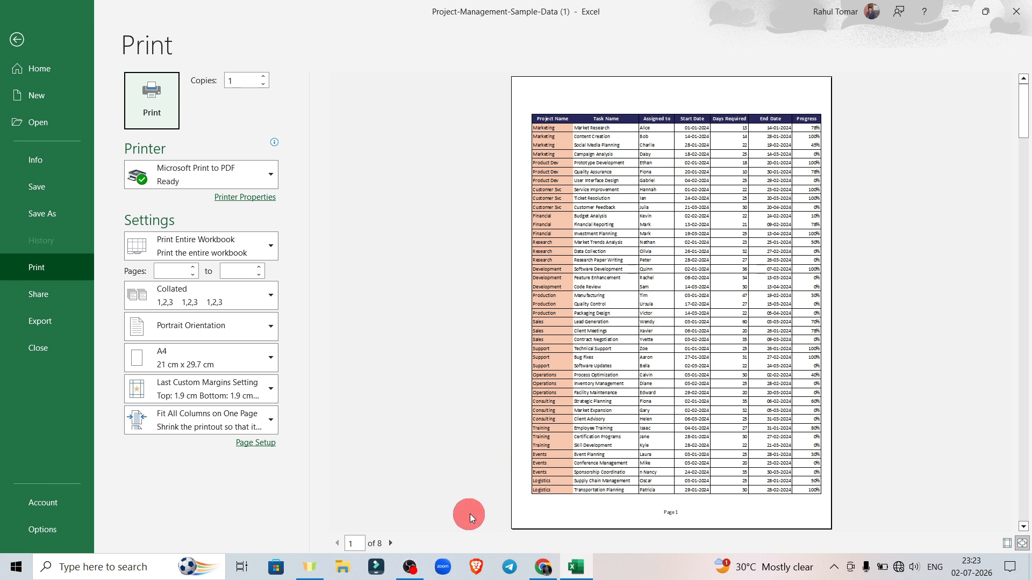
click(391, 543)
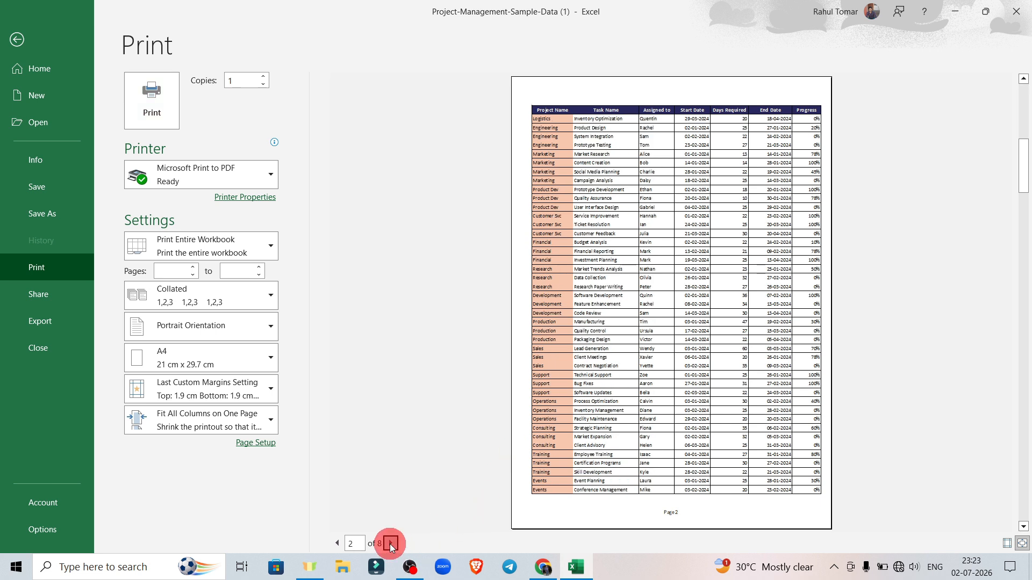
click(391, 544)
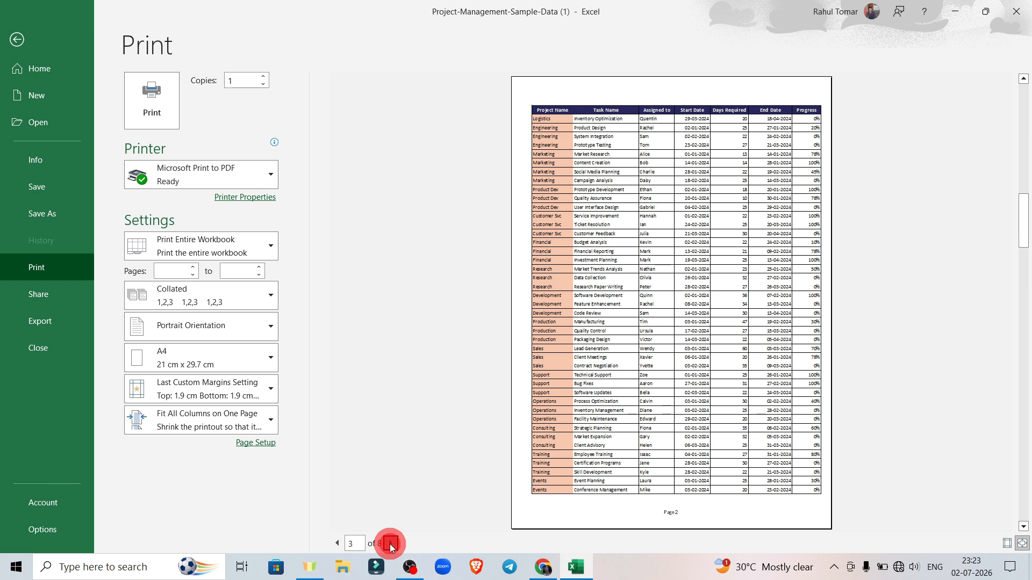
click(391, 544)
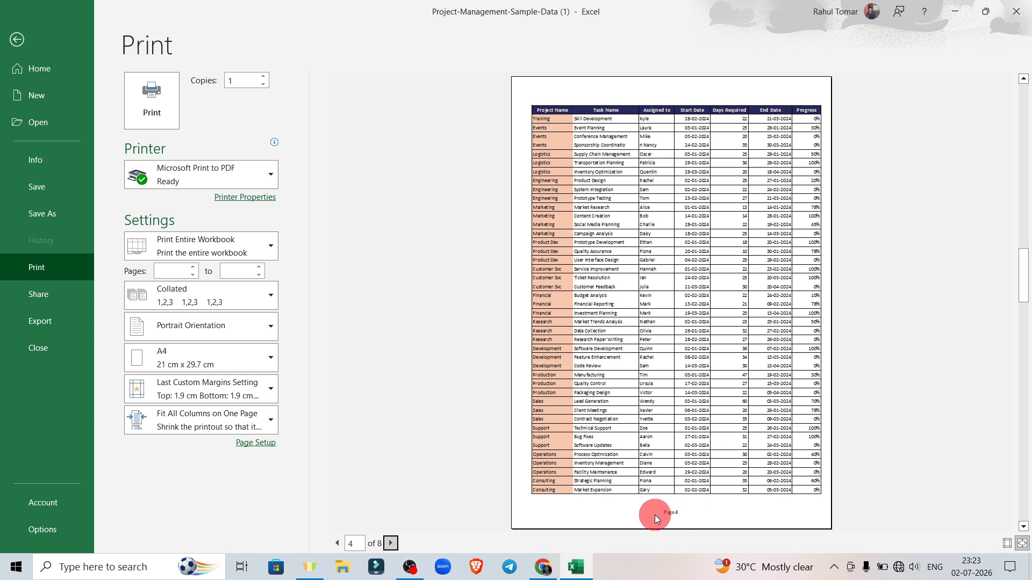
click(391, 544)
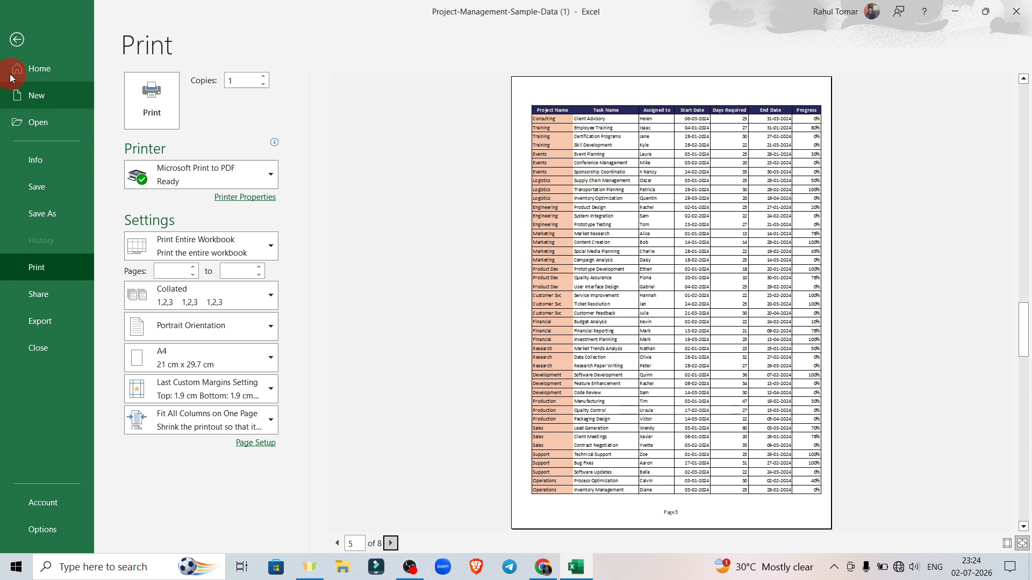
click(20, 44)
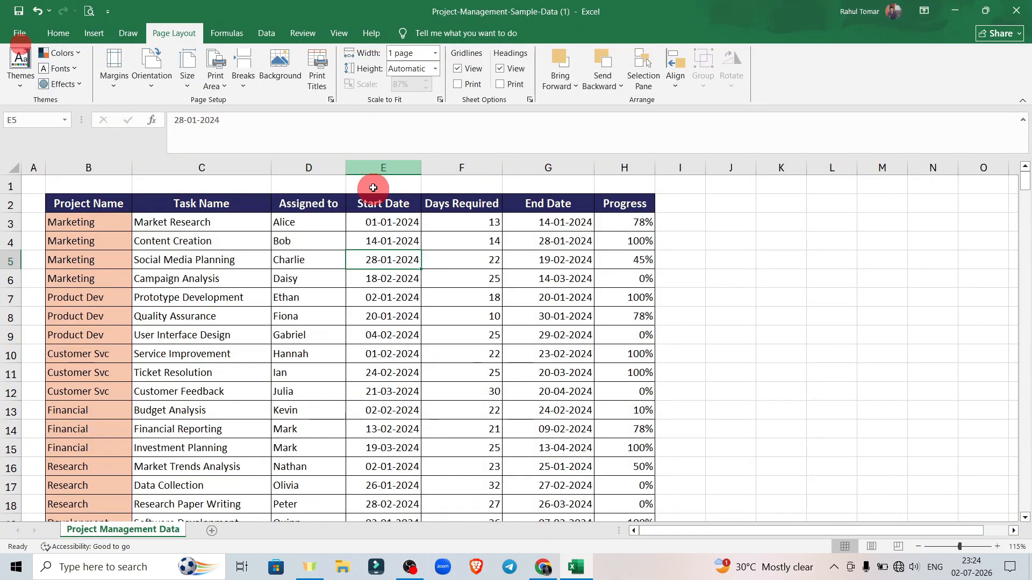
click(285, 293)
drag(111, 203, 641, 417)
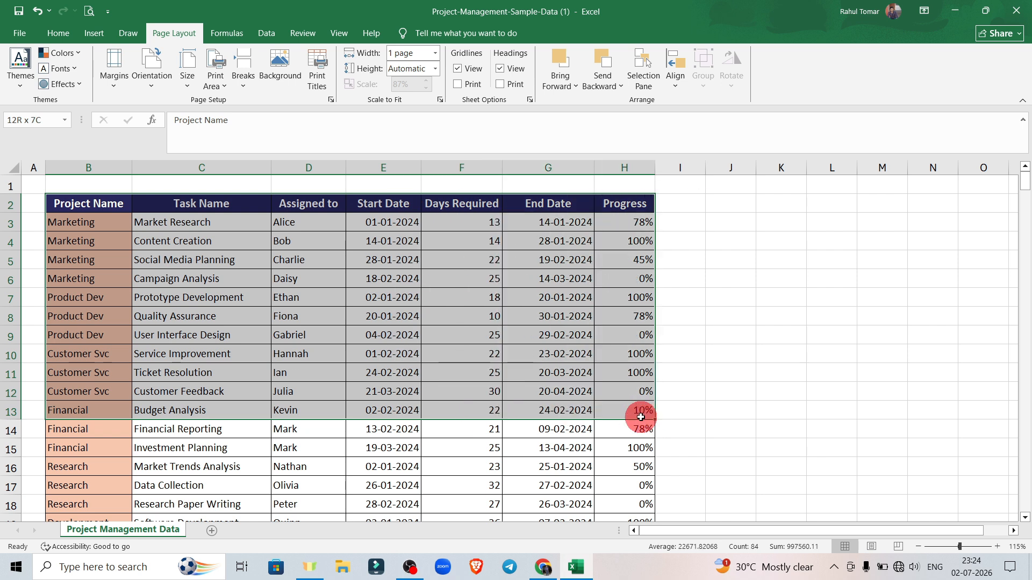
click(691, 329)
click(170, 260)
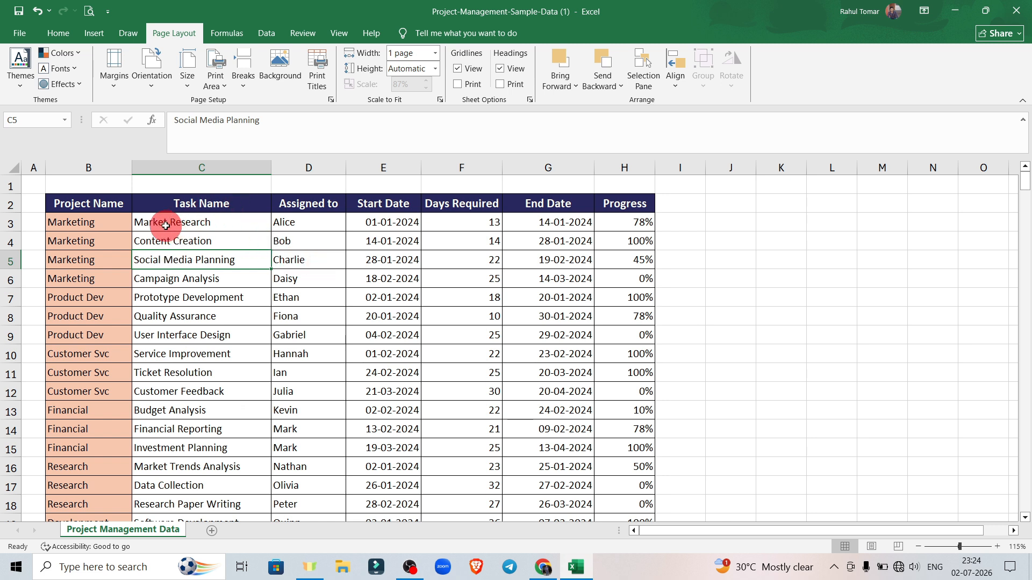
- Select the table range B2:H12 and set the print scope to Print Selection
drag(75, 204, 629, 382)
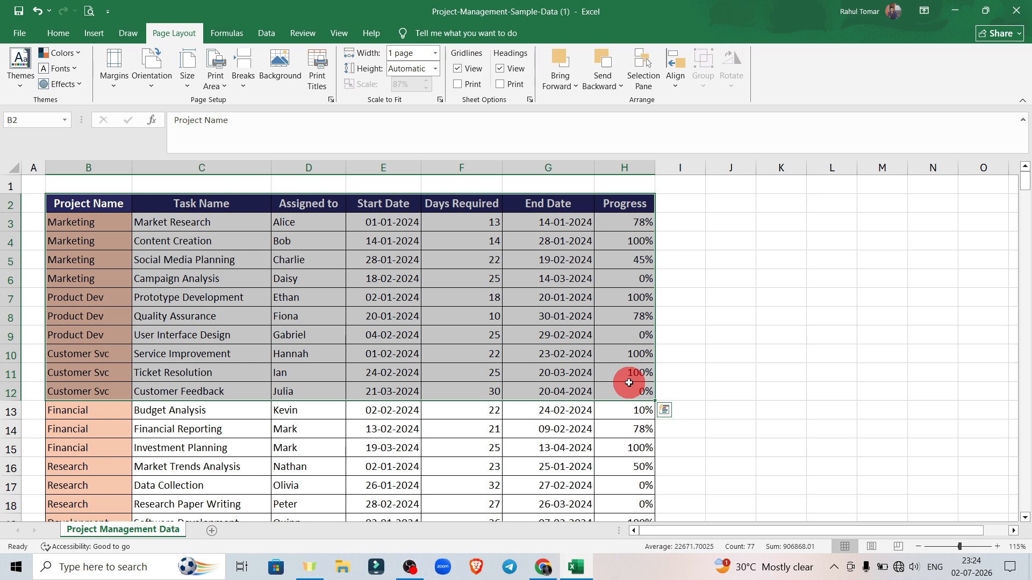
key(ctrl+p)
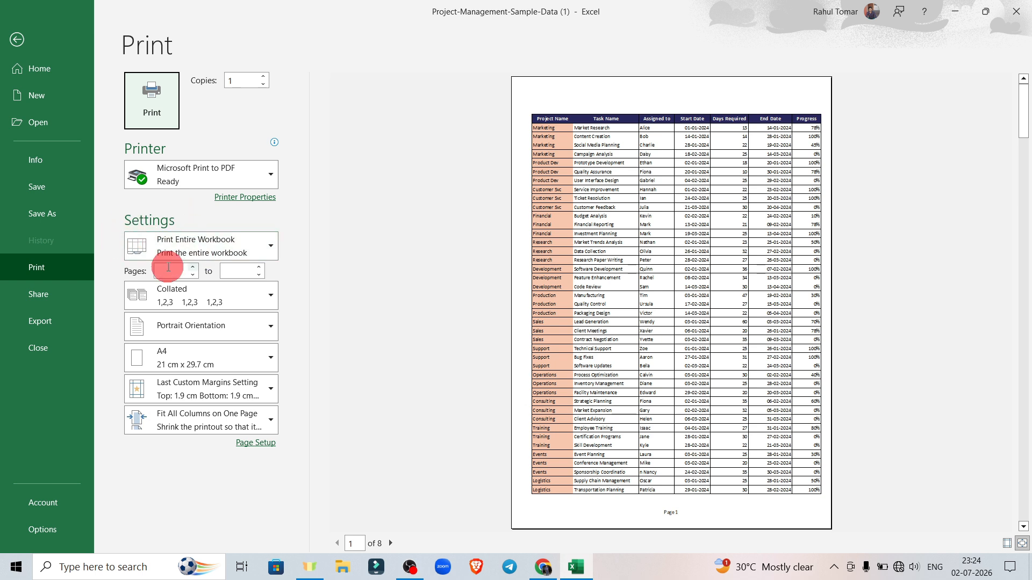
click(189, 248)
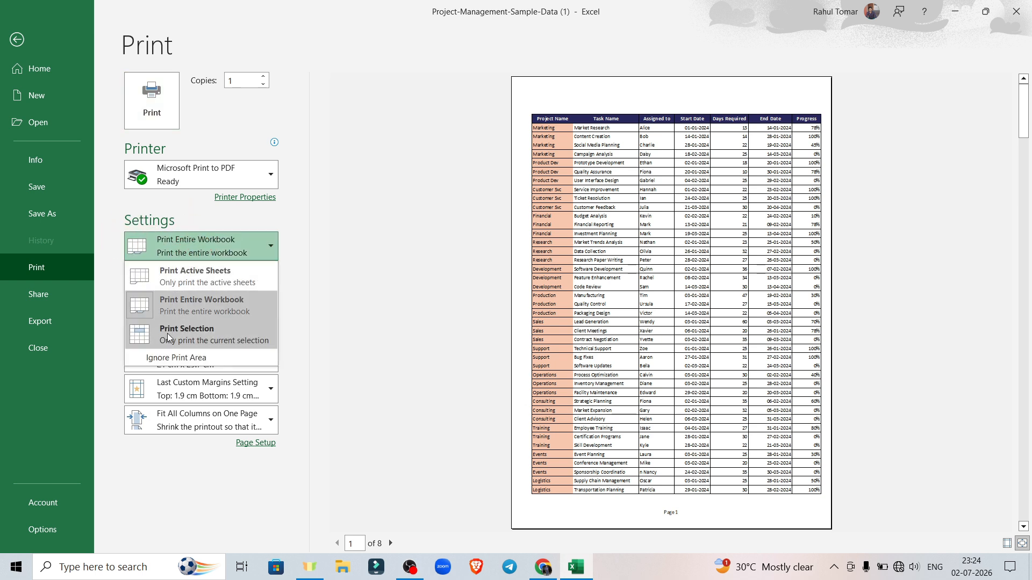
click(208, 333)
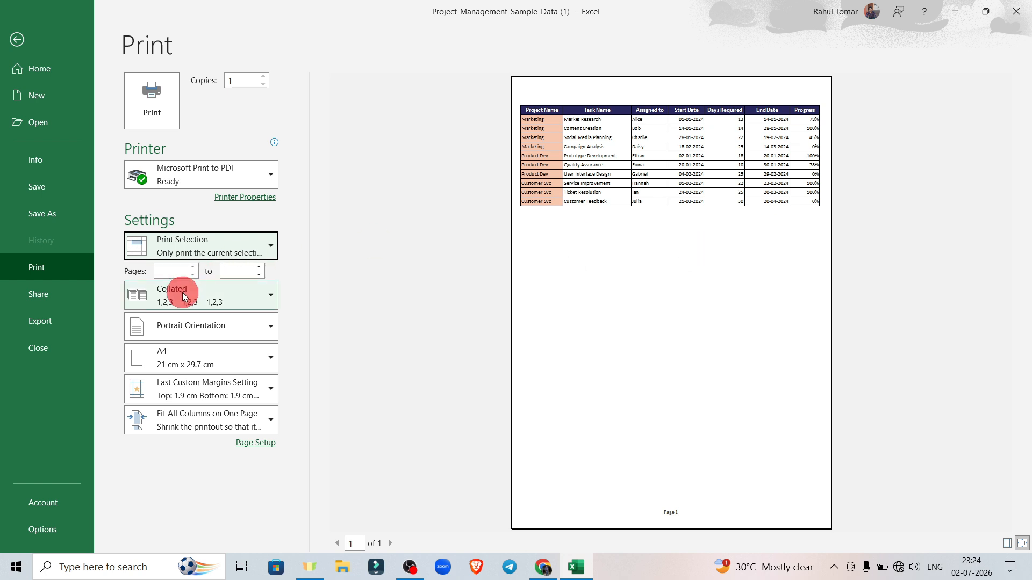
- Try Landscape Orientation for the printed selection and return to Portrait Orientation
click(213, 331)
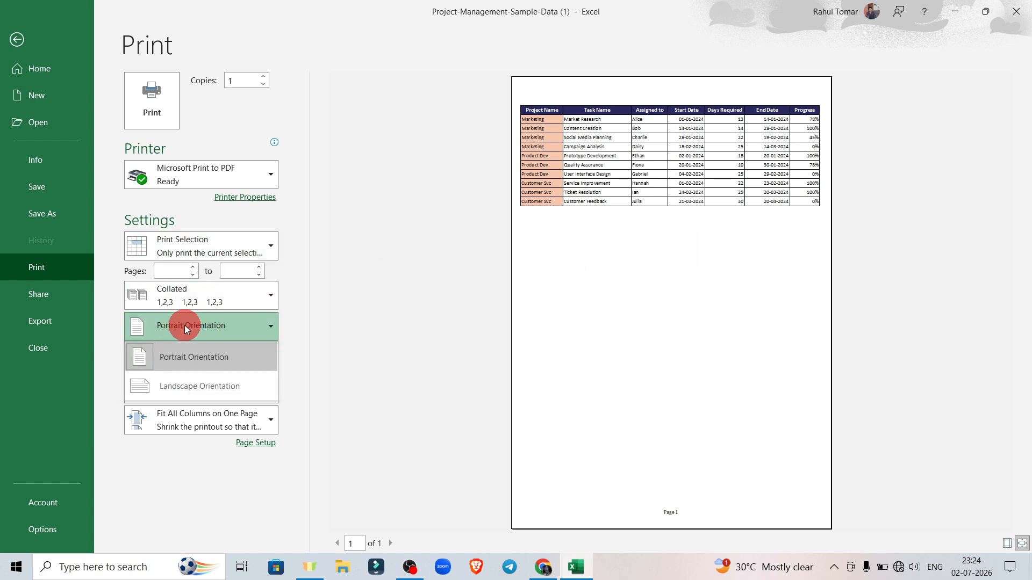
click(209, 383)
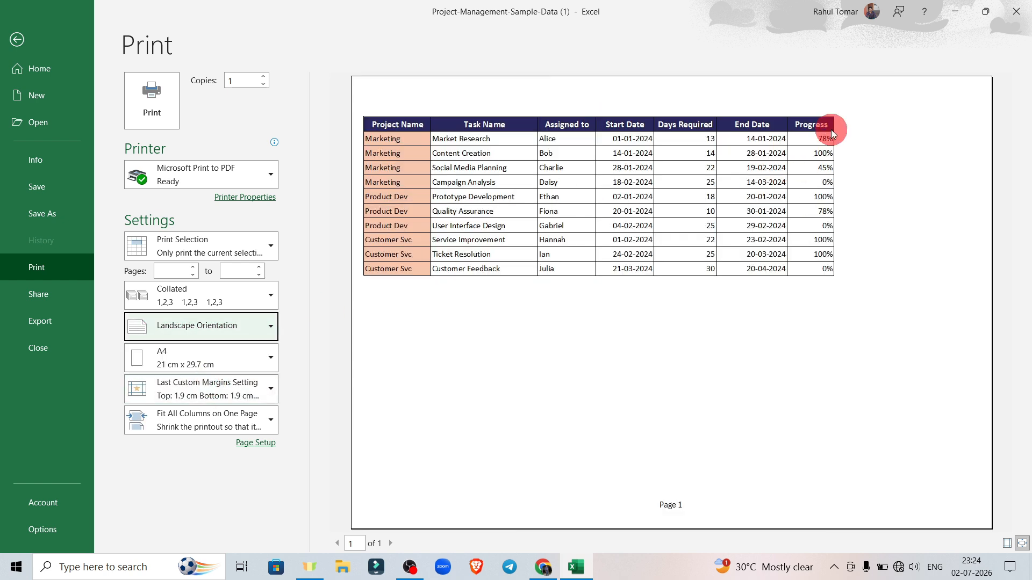
click(167, 336)
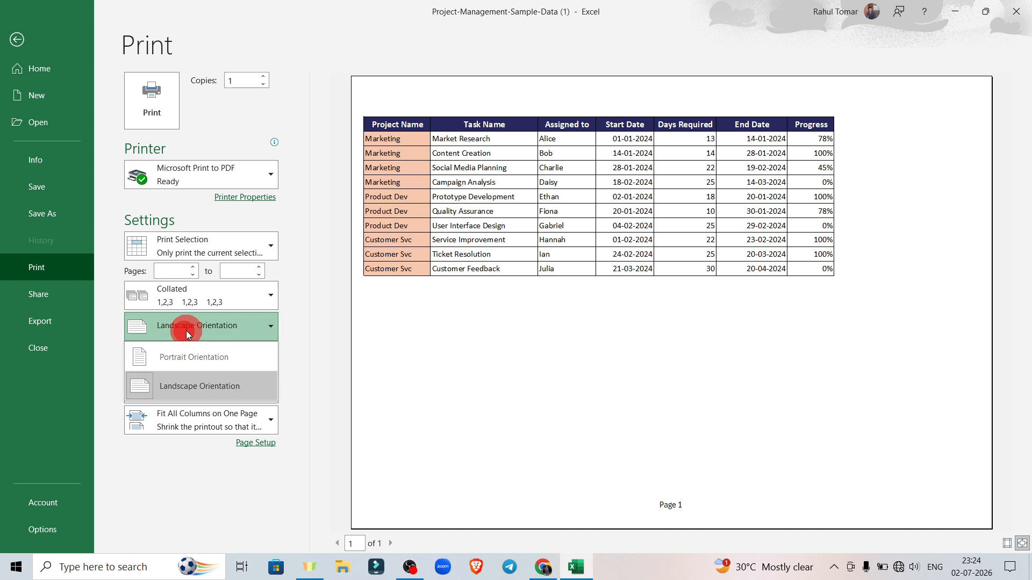
click(185, 359)
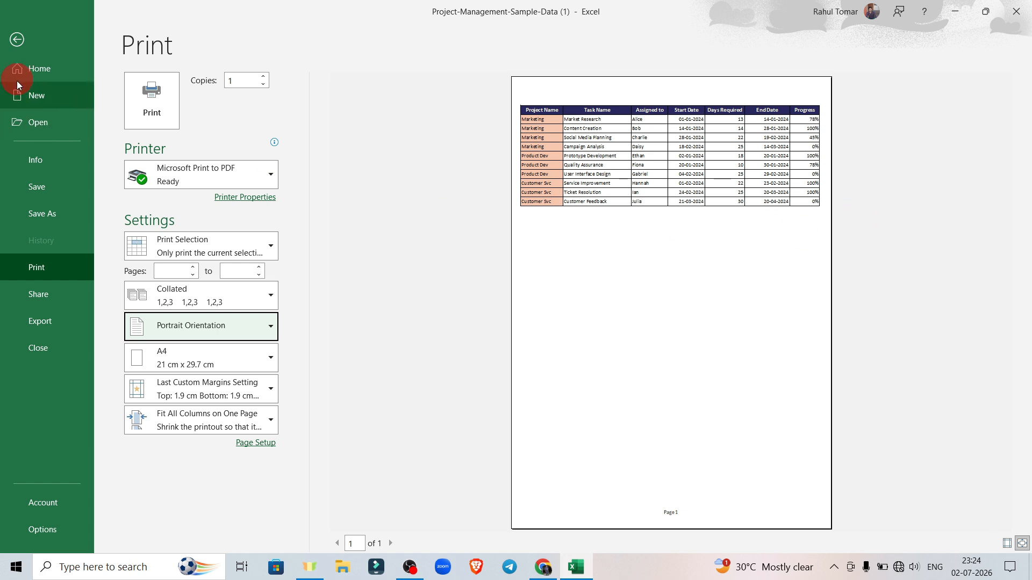
- Clear the range selection on the worksheet and reopen the print settings with Print Entire Workbook as the scope
click(17, 41)
click(695, 301)
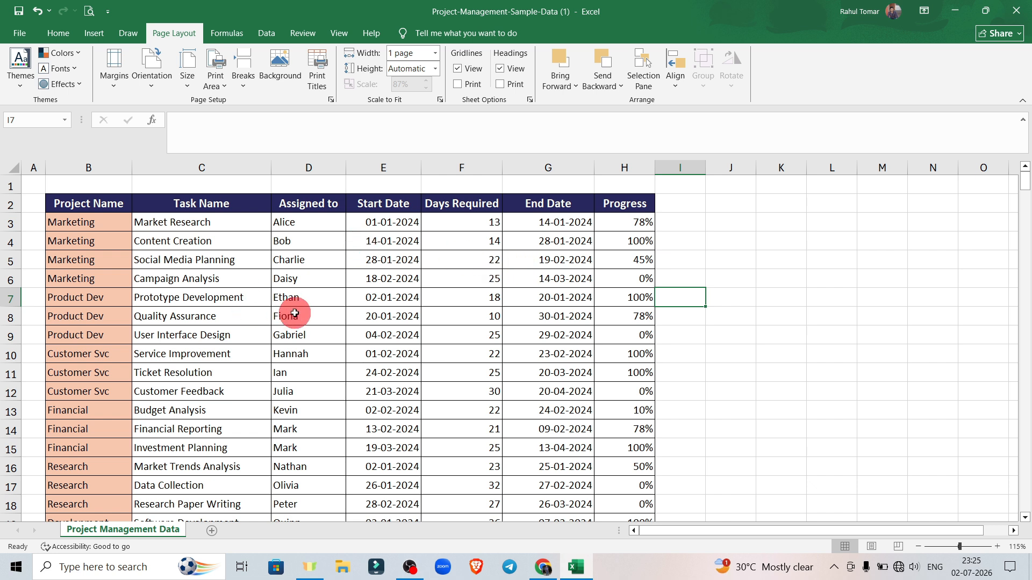
key(ctrl+p)
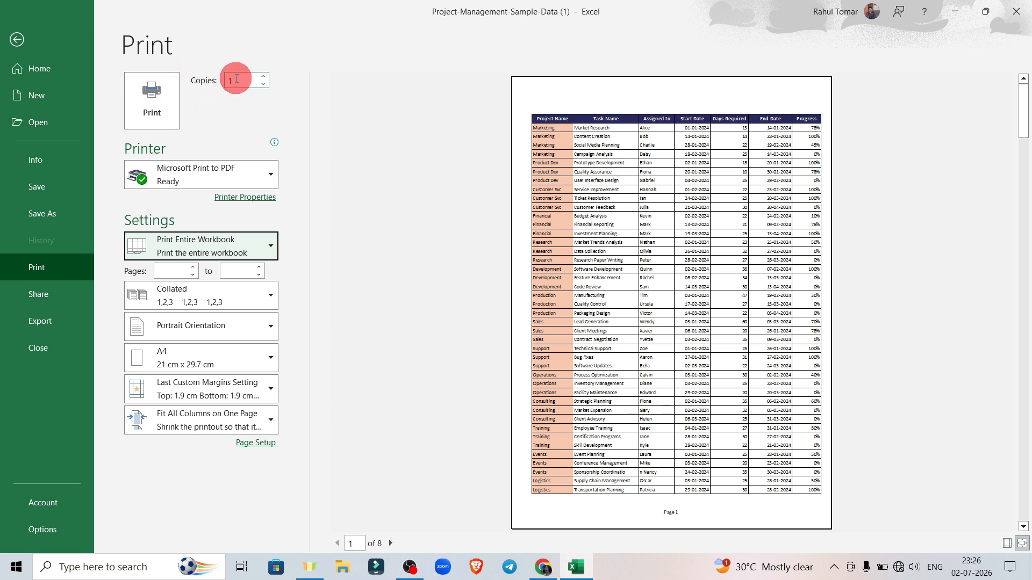
- Check the available collation options and set the number of printed copies to 5
click(183, 298)
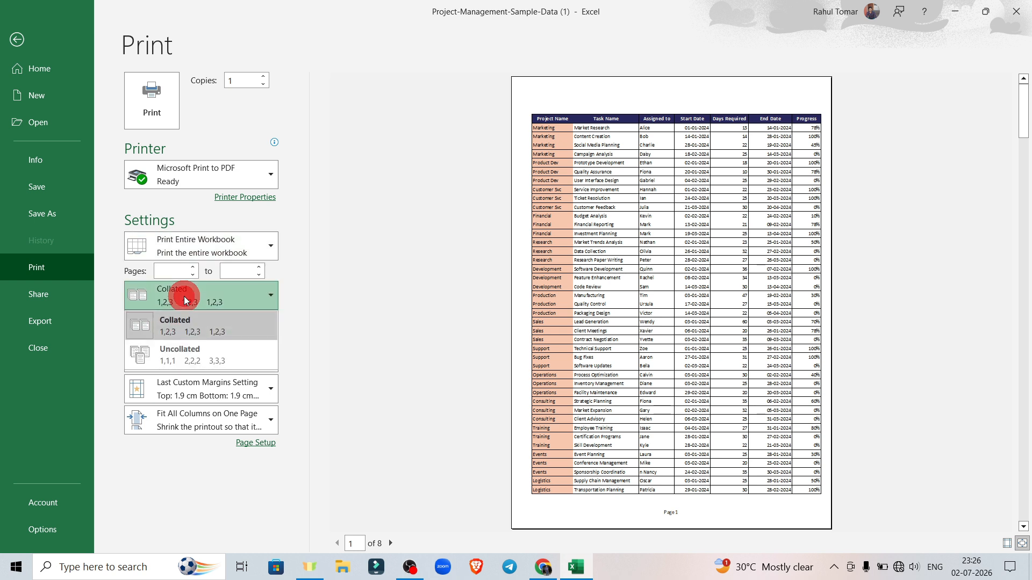
click(361, 289)
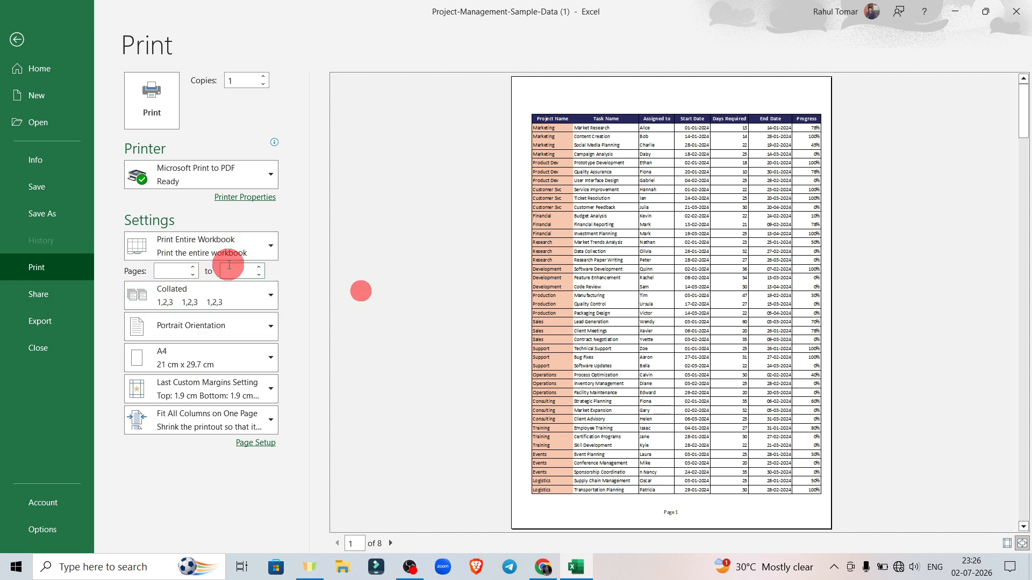
click(241, 78)
text(2)
key(BackSpace)
text(5)
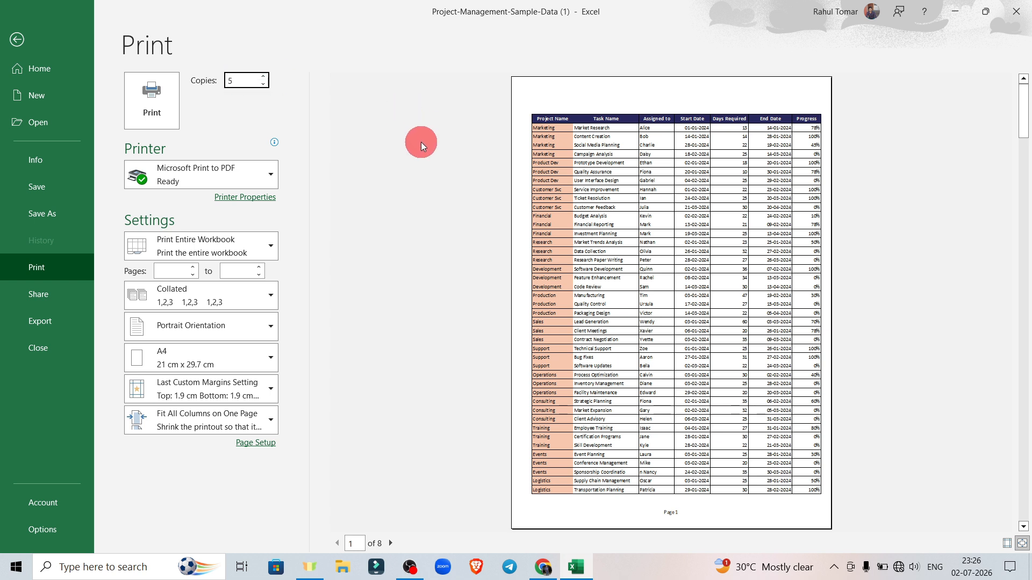
- Try Uncollated page order for the copies and return to Collated
click(196, 296)
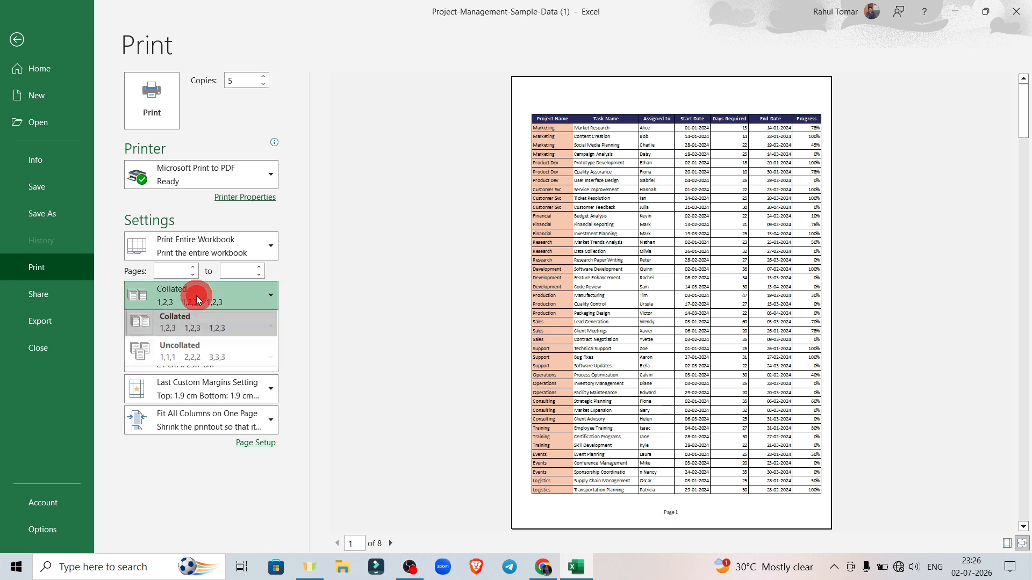
click(204, 356)
click(242, 295)
click(219, 320)
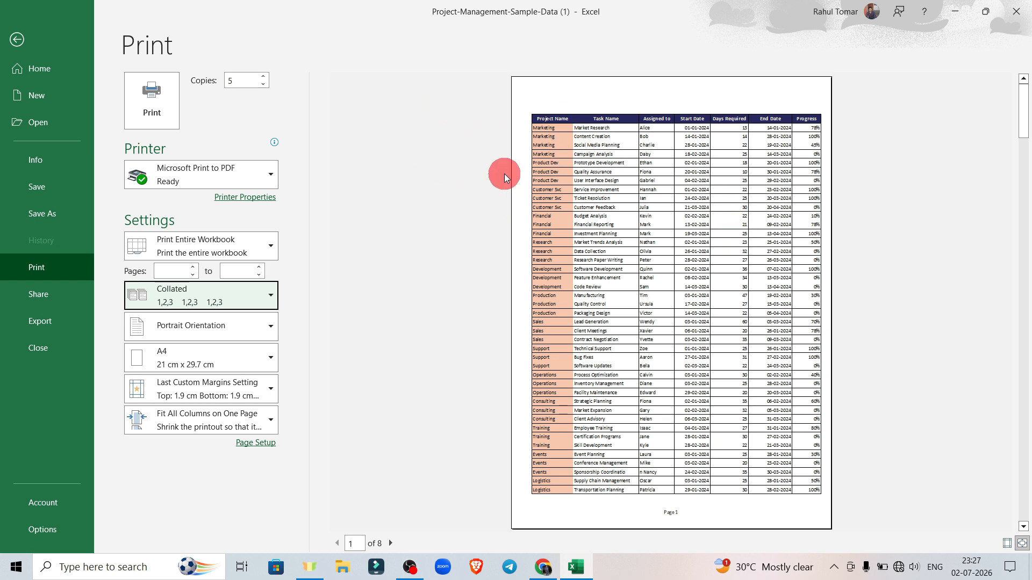
- Set the copies to Uncollated and page through the print preview up to page 3
click(218, 292)
click(198, 352)
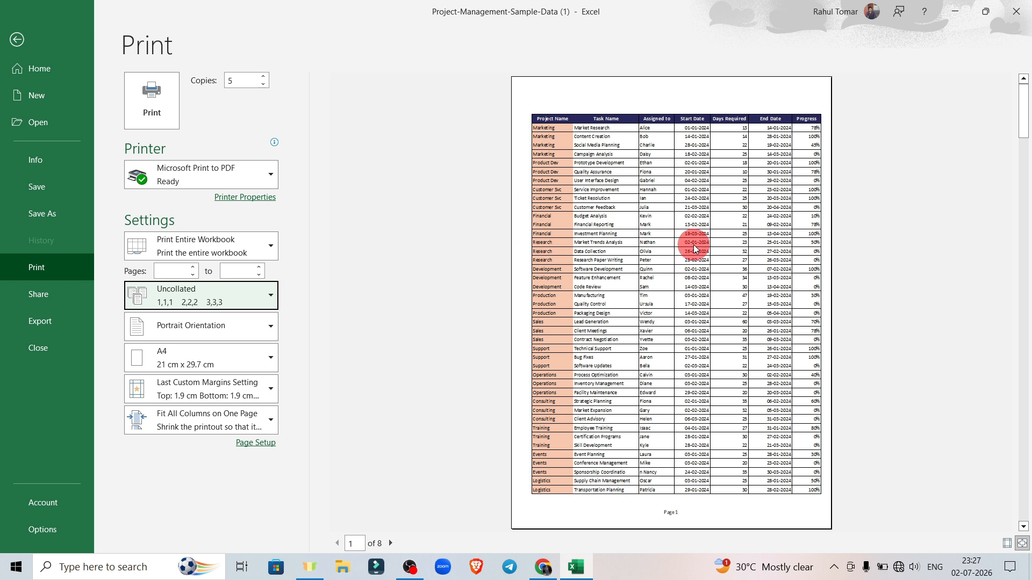
click(391, 544)
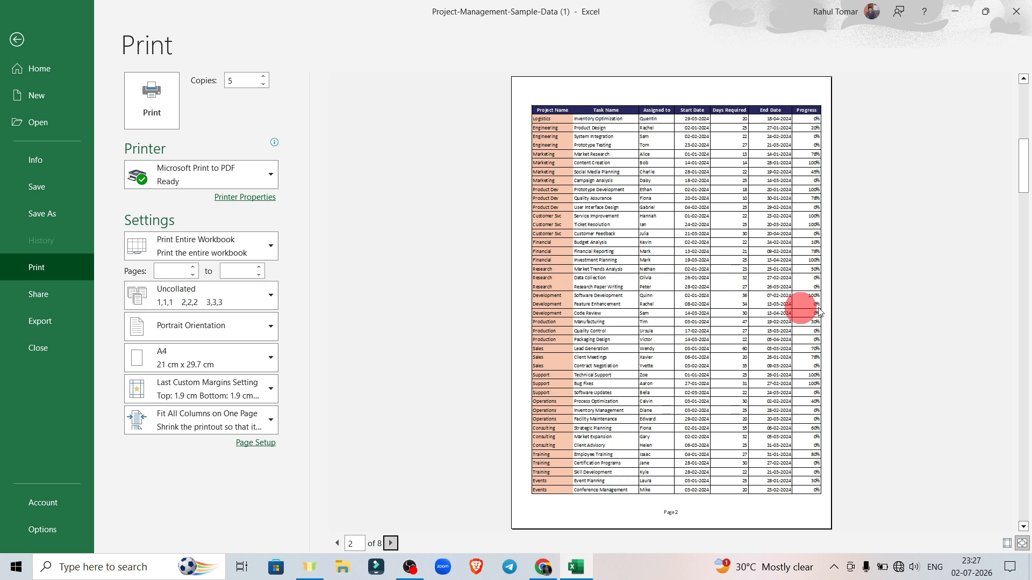
click(391, 544)
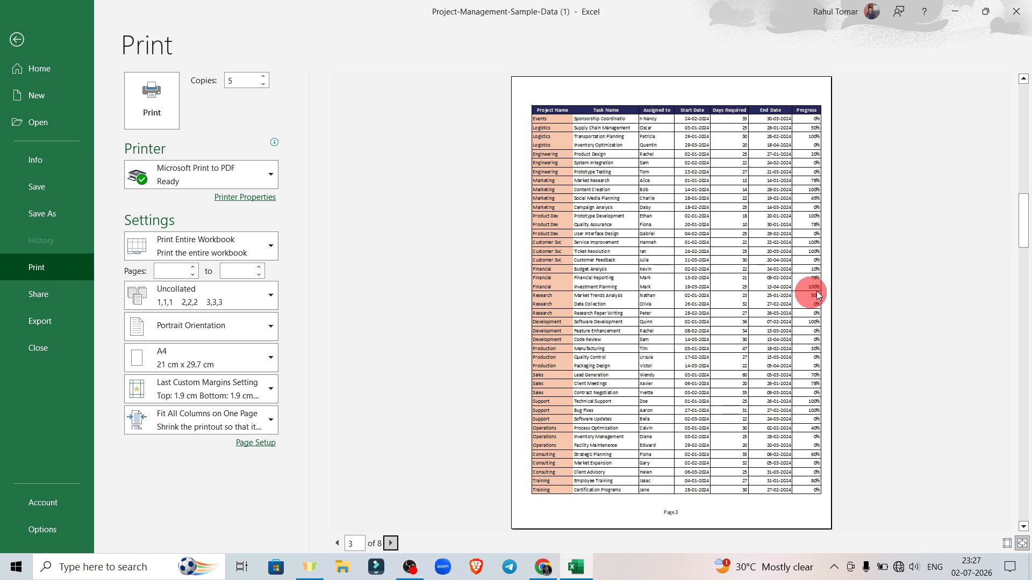
- Alternate the page order between Collated and Uncollated to compare them, finishing on Collated
click(207, 295)
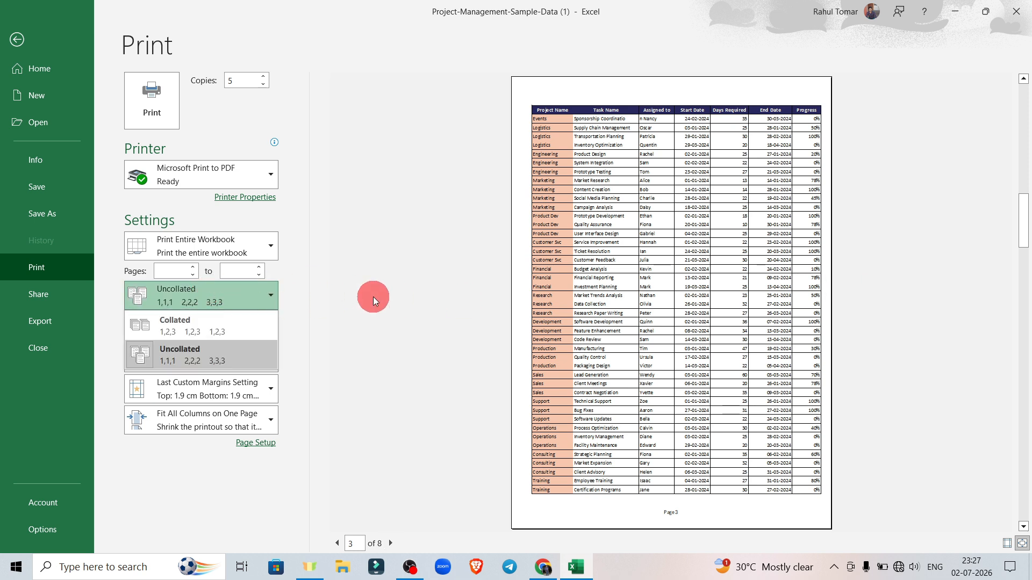
click(202, 329)
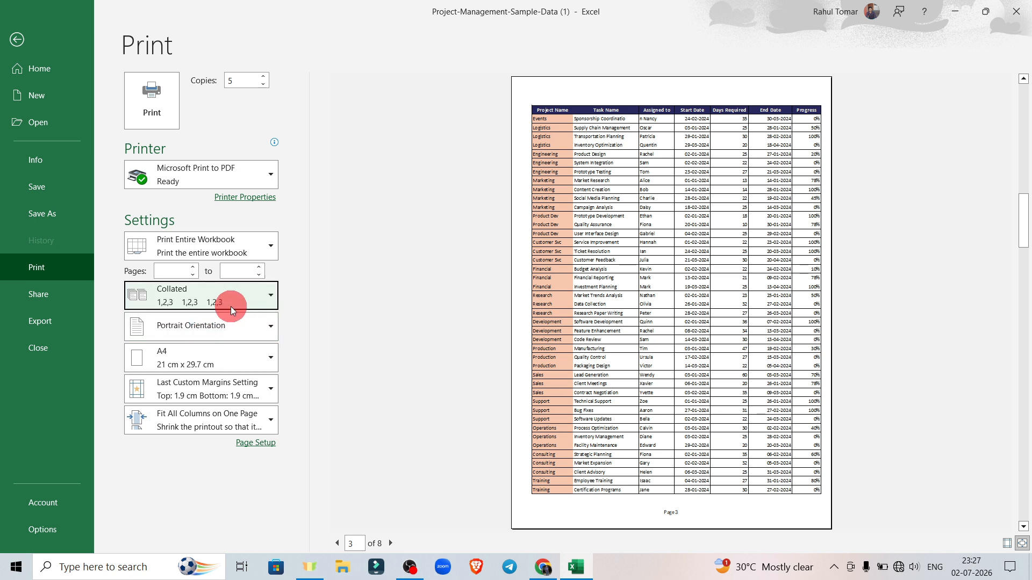
click(230, 307)
click(221, 358)
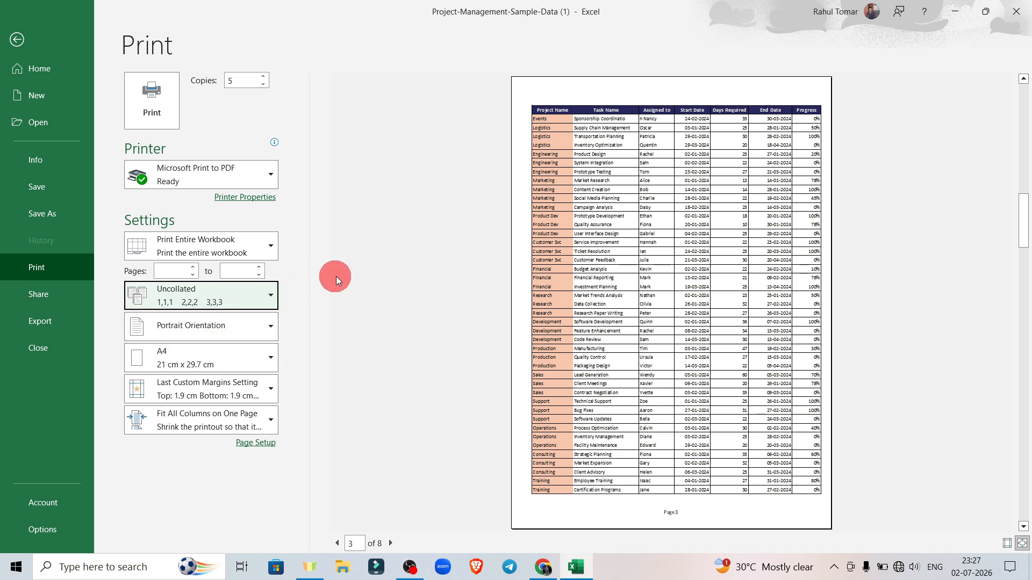
click(185, 295)
click(213, 322)
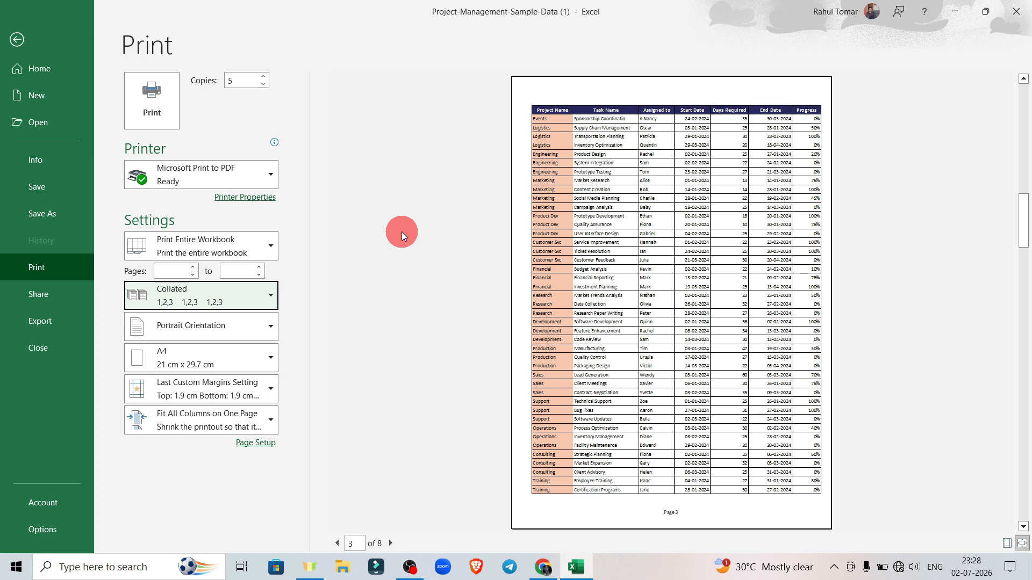
- Review the available printers and choose Microsoft Print to PDF as the output printer
click(172, 121)
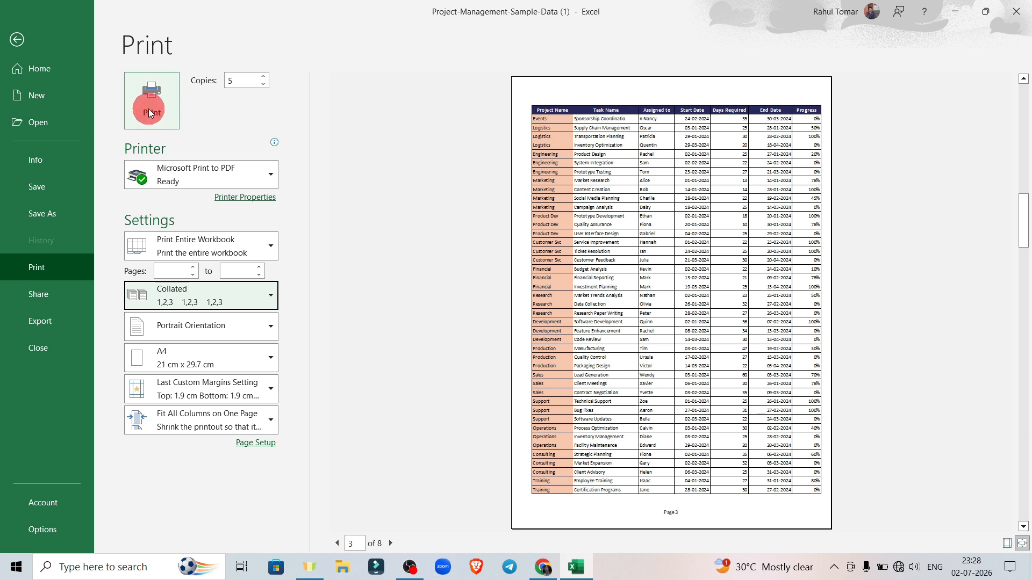
click(212, 171)
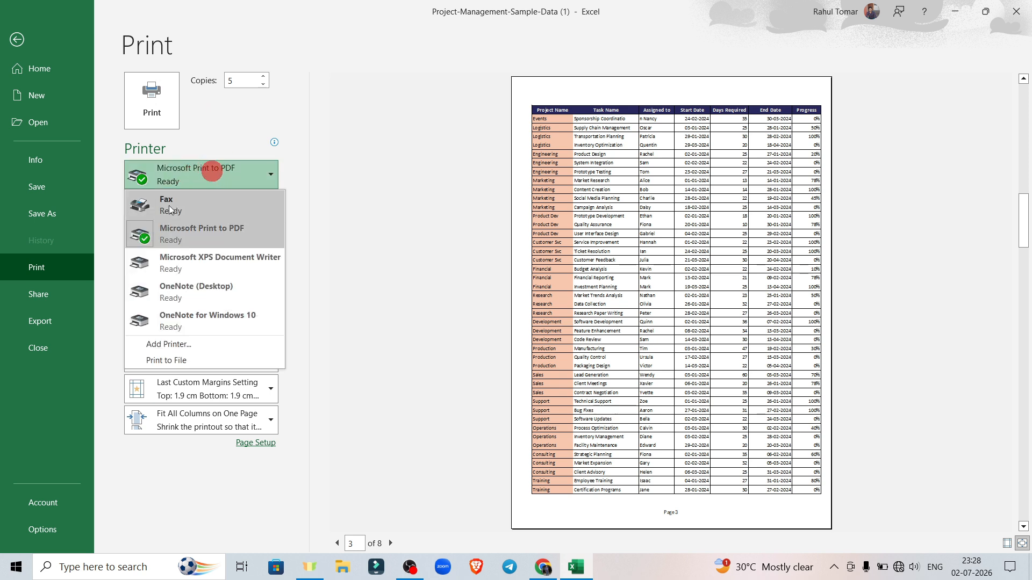
click(385, 190)
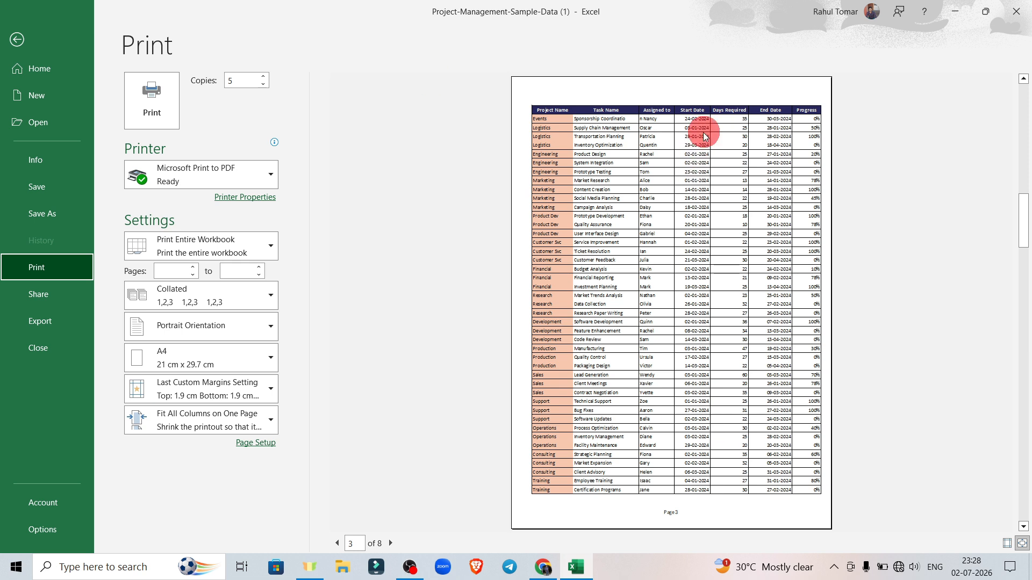
scroll(718, 302, down, 1)
scroll(718, 302, up, 1)
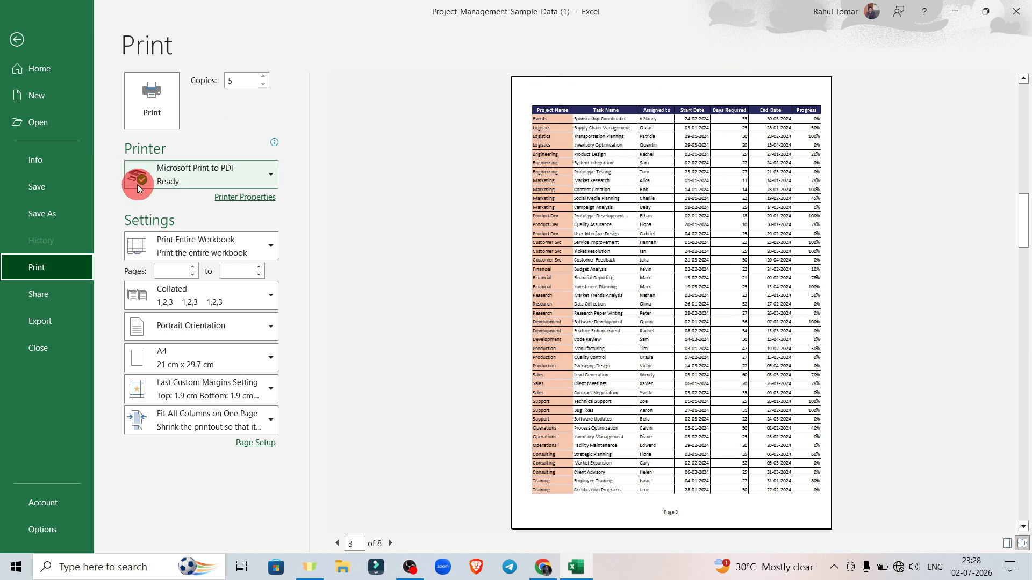
click(194, 177)
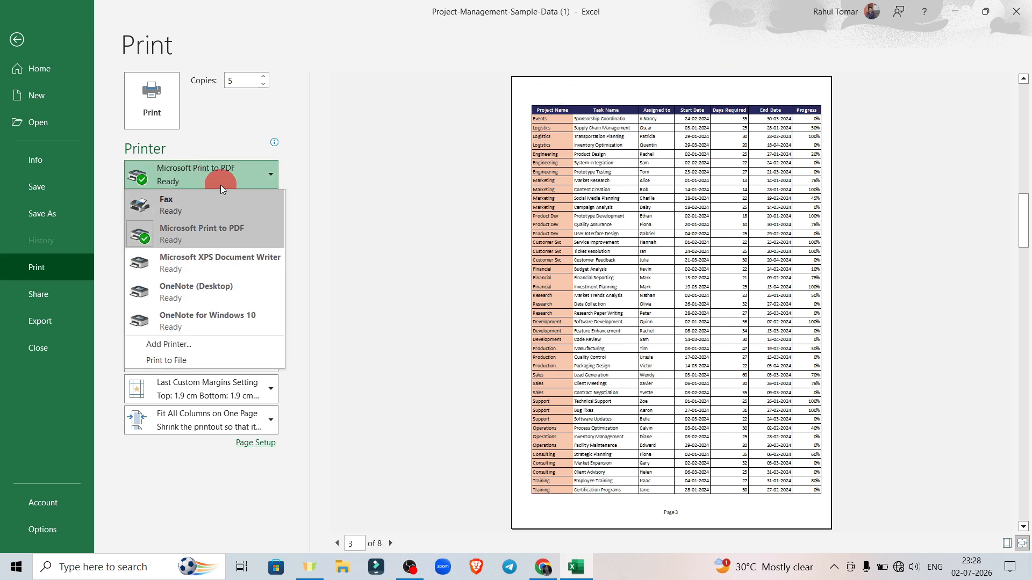
click(216, 240)
- Print the workbook to a PDF file named project in Documents and dismiss the repeated save dialog
click(162, 113)
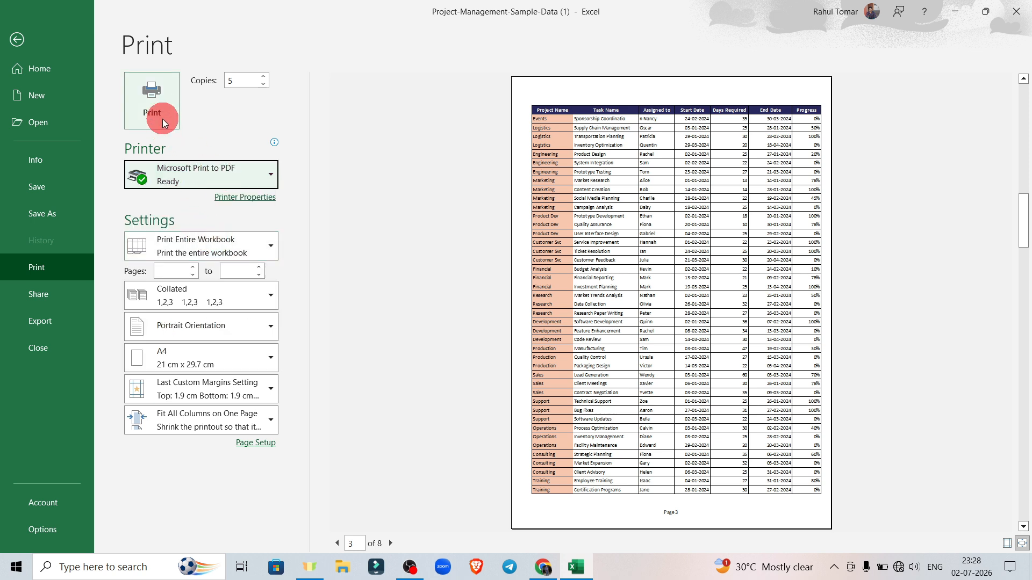
click(162, 106)
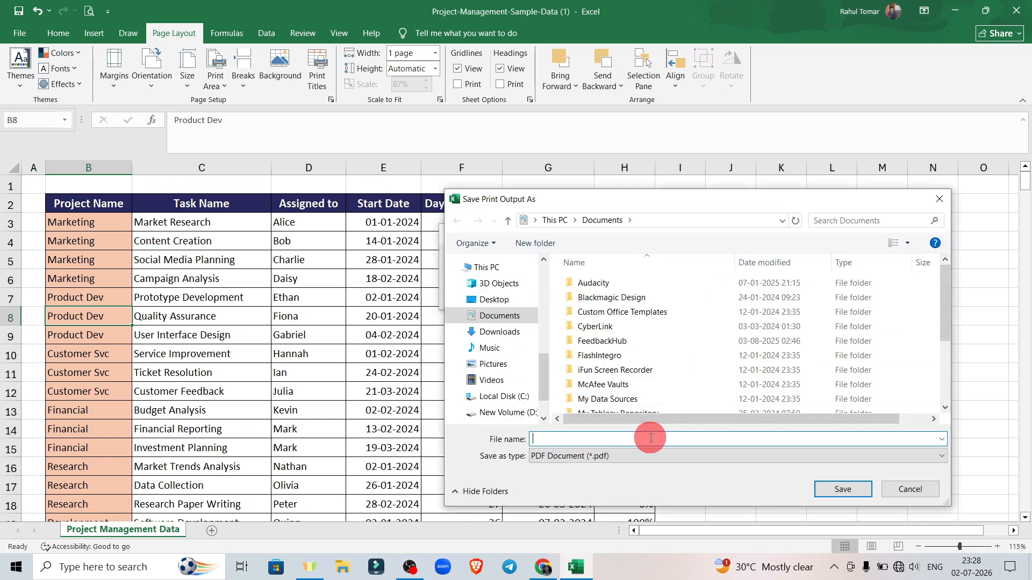
text(prj)
key(BackSpace)
text(oject)
click(822, 489)
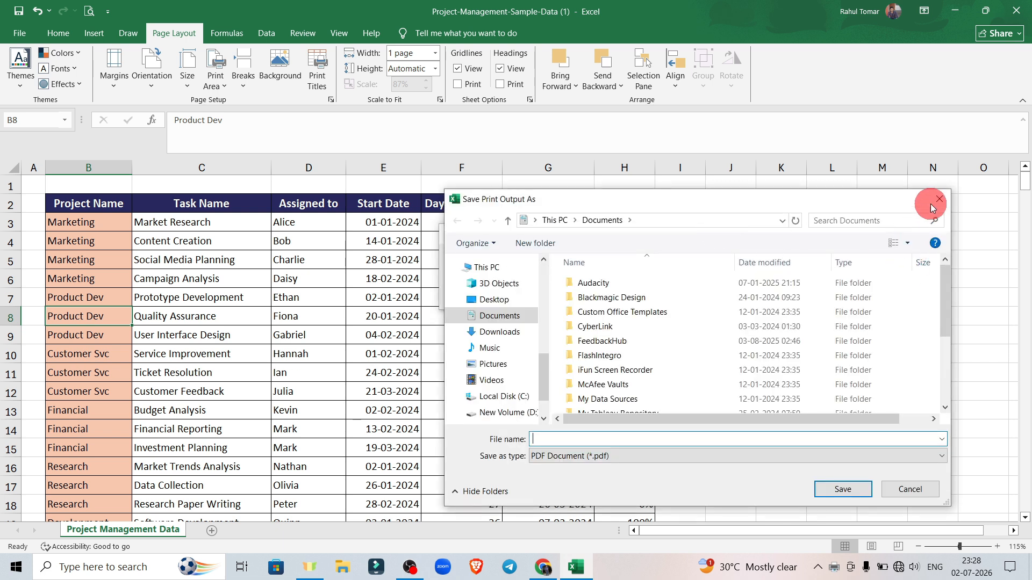
click(932, 208)
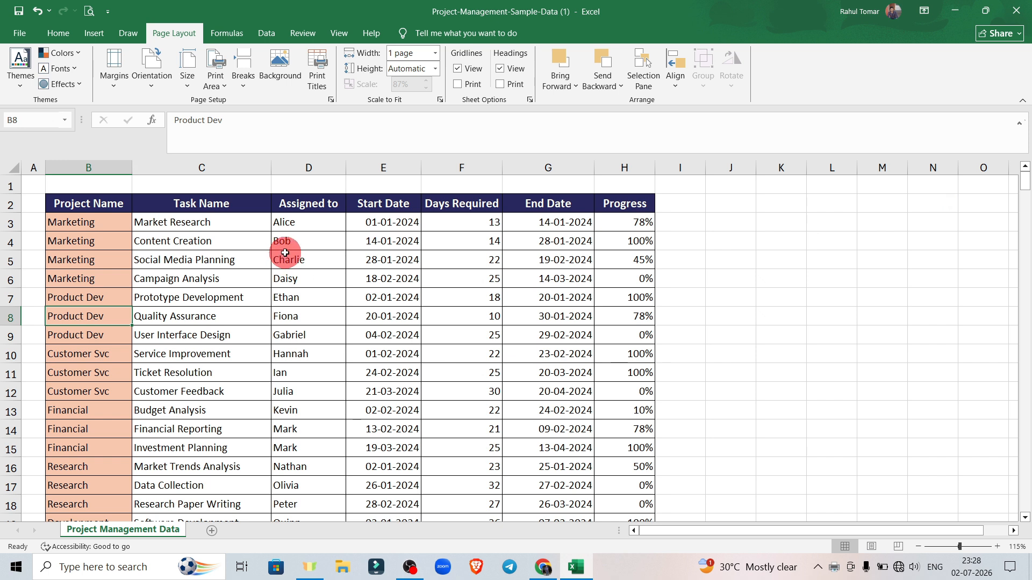